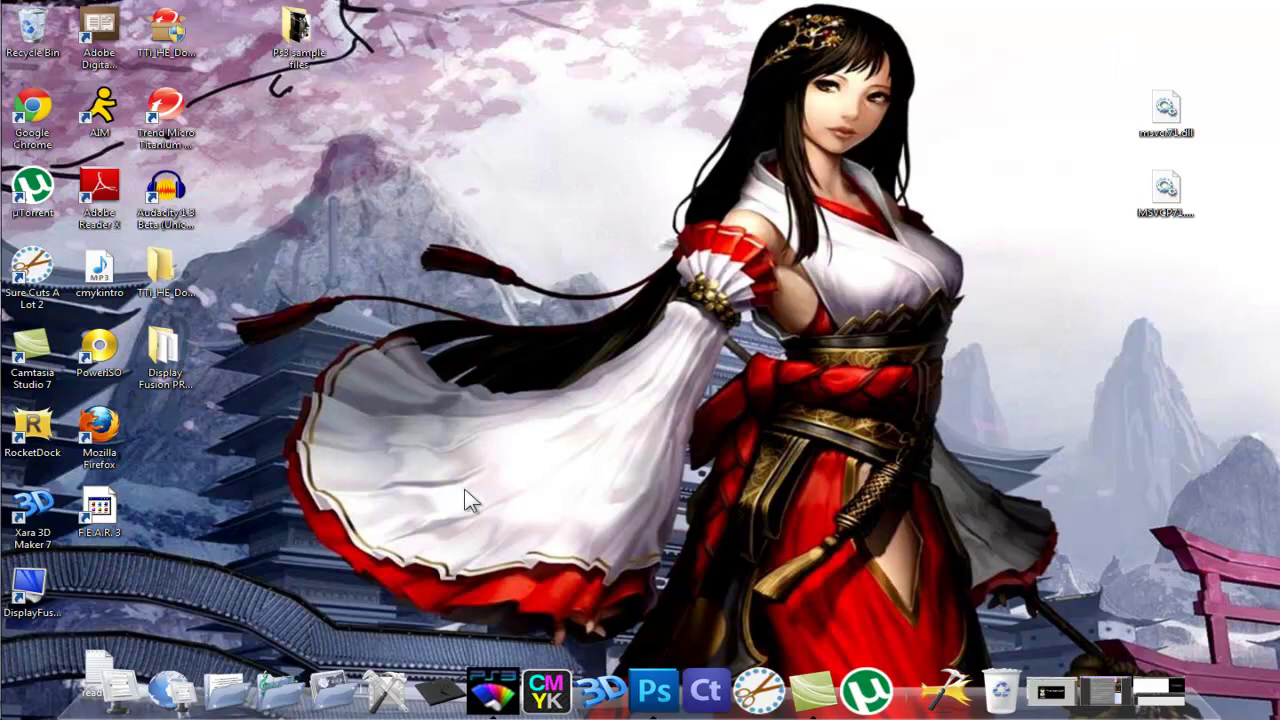
# Step: Bring back the PS3-Theme.Com page in the browser and scroll through it
pyautogui.click(1090, 685)
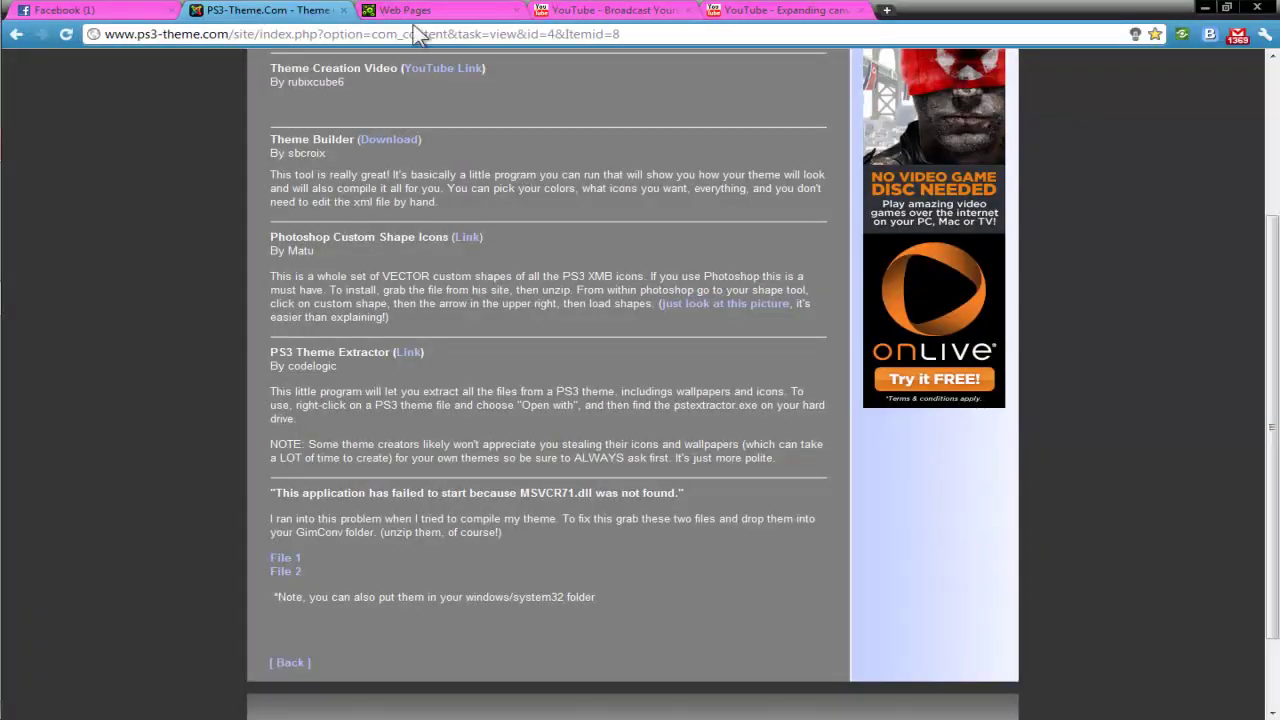
pyautogui.scroll(3, 355, 129)
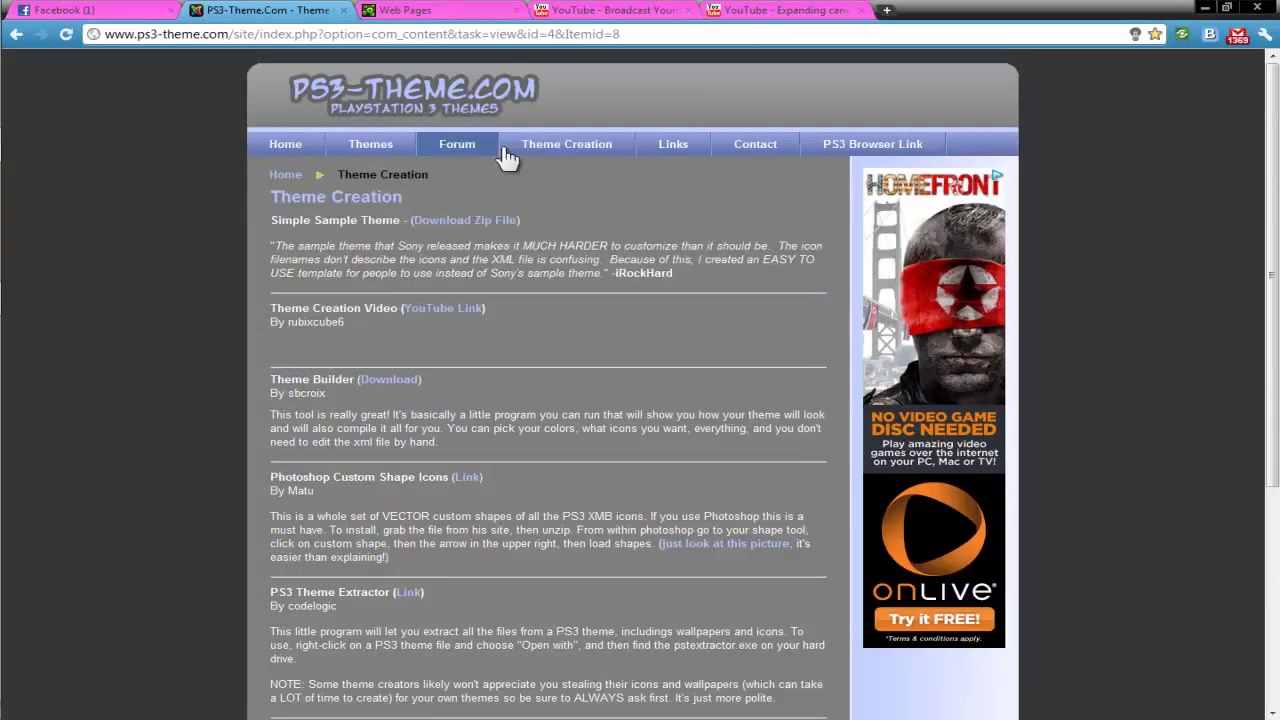
pyautogui.scroll(-3, 446, 211)
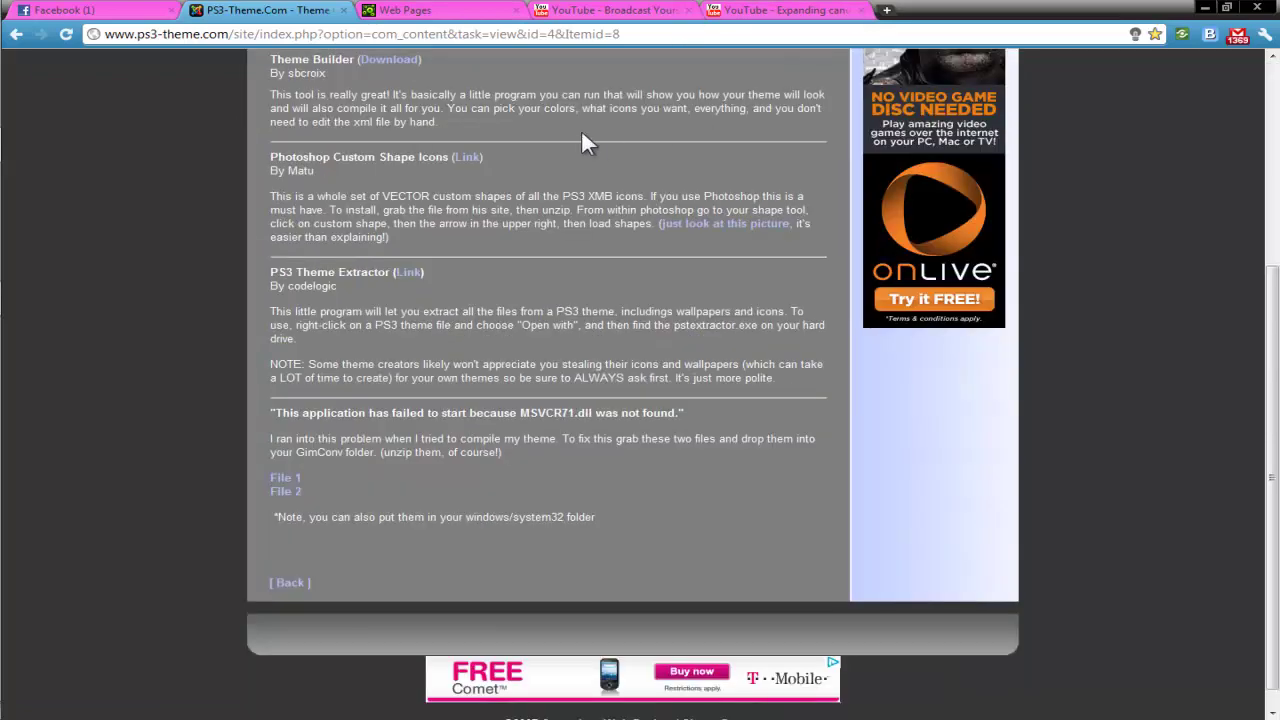
# Step: Hide the browser, launch PS3 Theme Builder and move its window up and right
pyautogui.click(1205, 8)
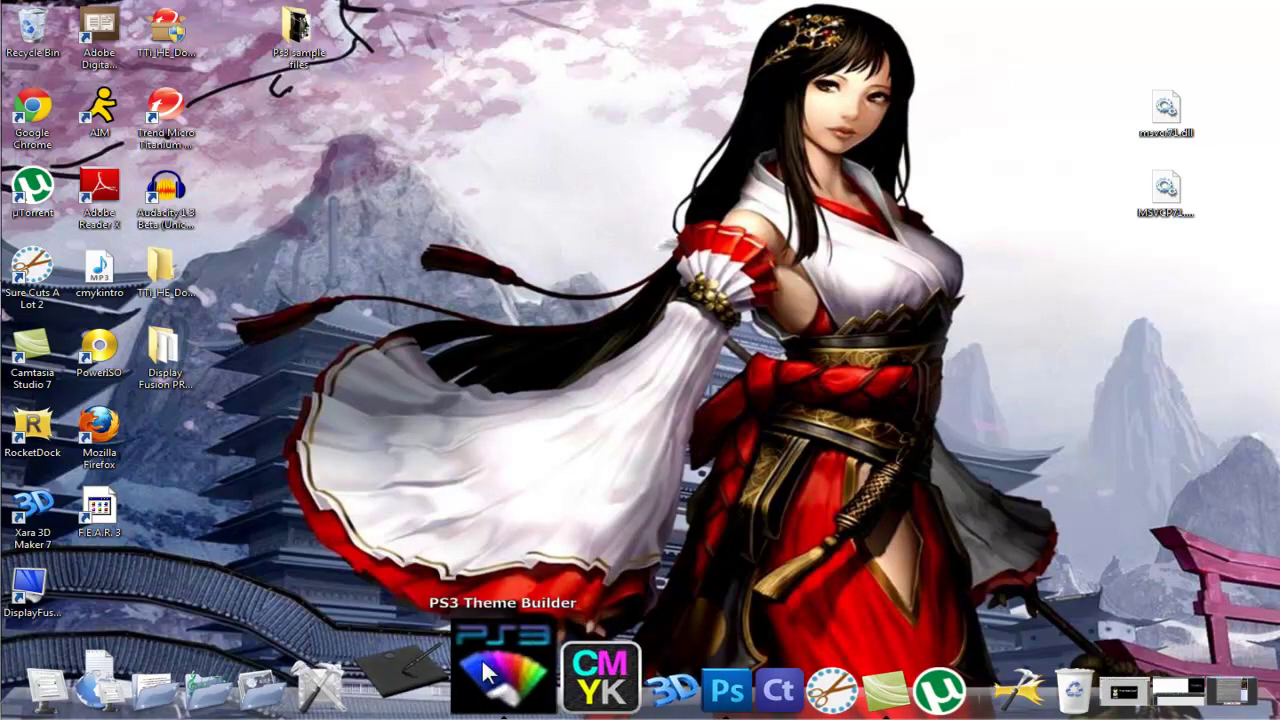
pyautogui.click(486, 672)
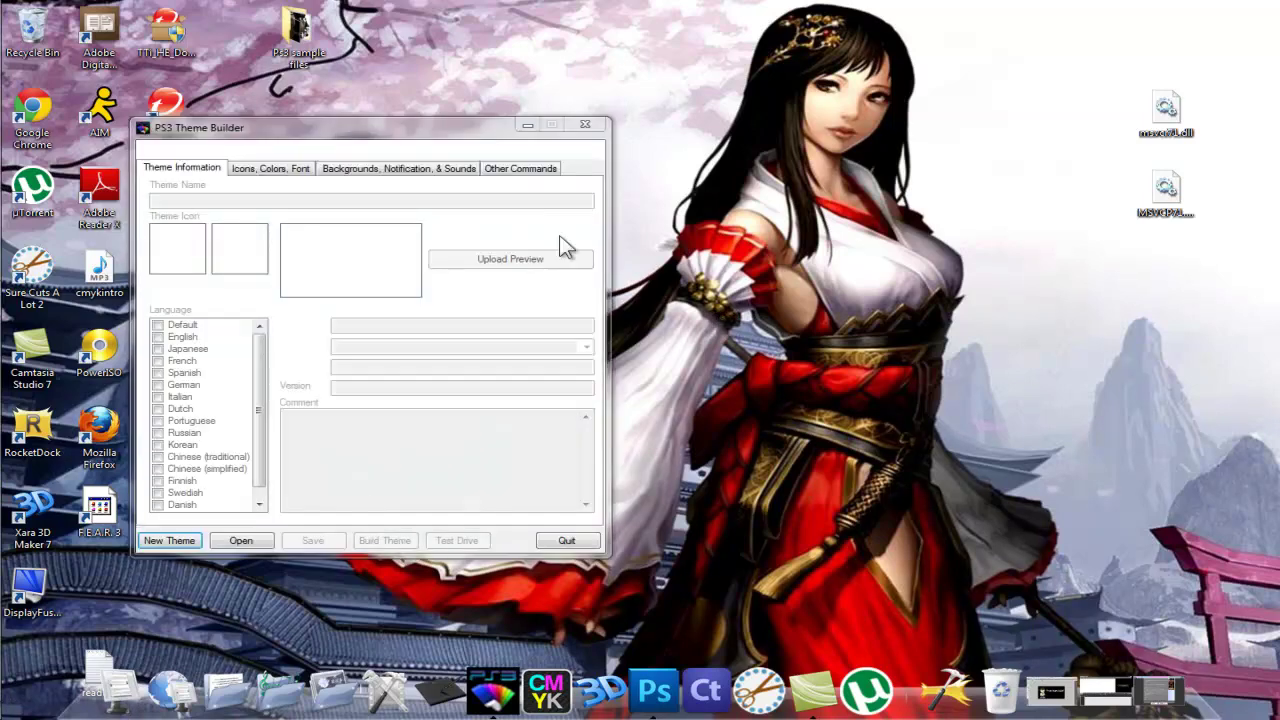
pyautogui.moveTo(430, 135); pyautogui.dragTo(523, 118)
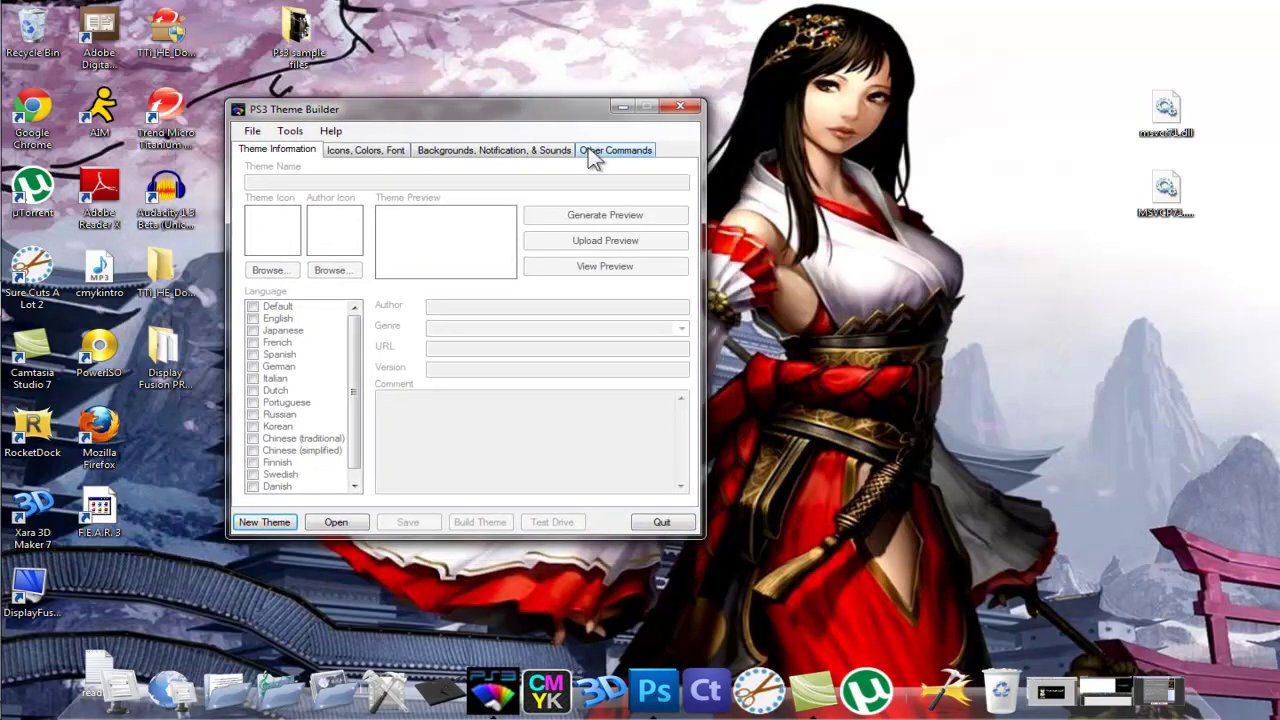
# Step: Load the sample theme file from PS3 Themes > CMYK Theme > Ps3 sample files
pyautogui.click(340, 528)
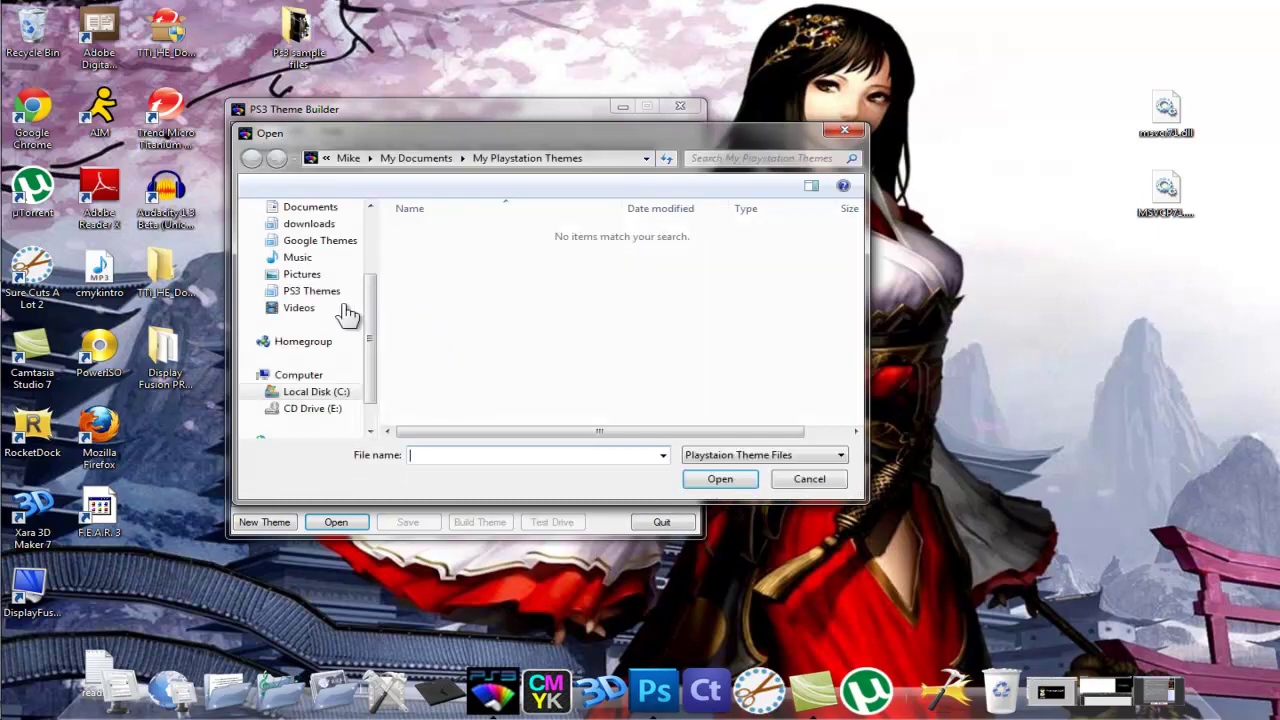
pyautogui.click(330, 290)
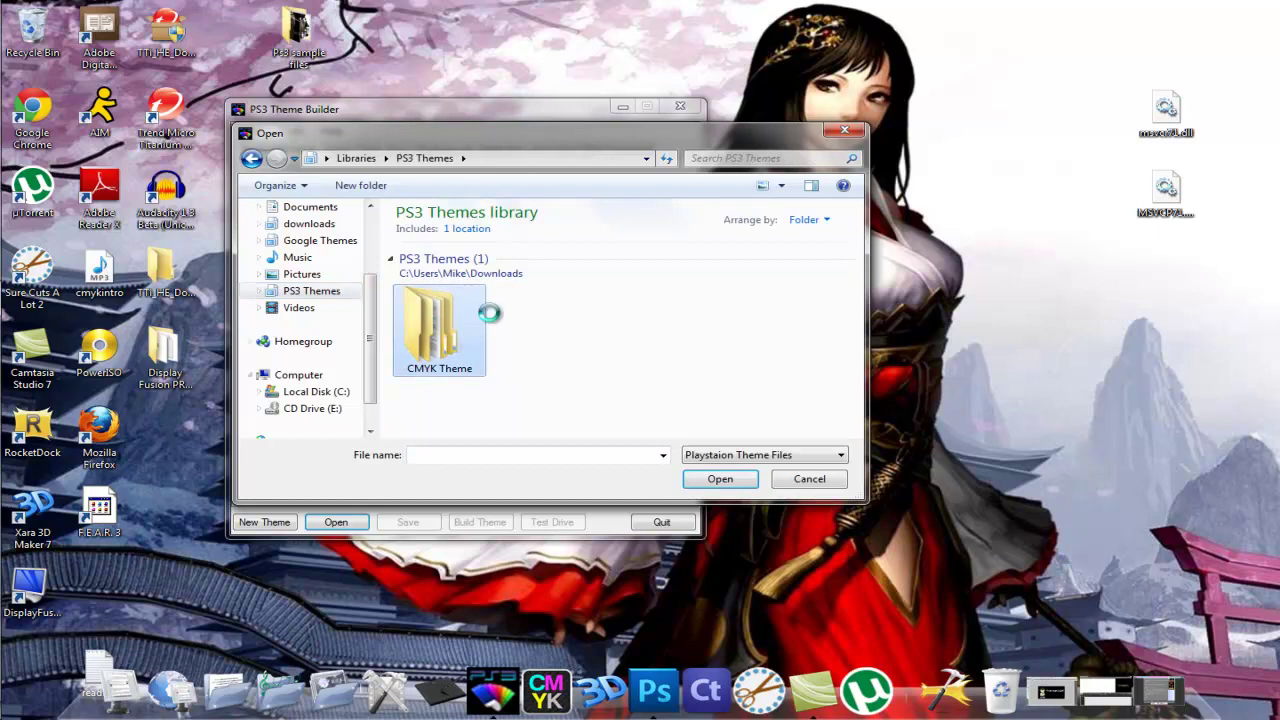
pyautogui.doubleClick(480, 320)
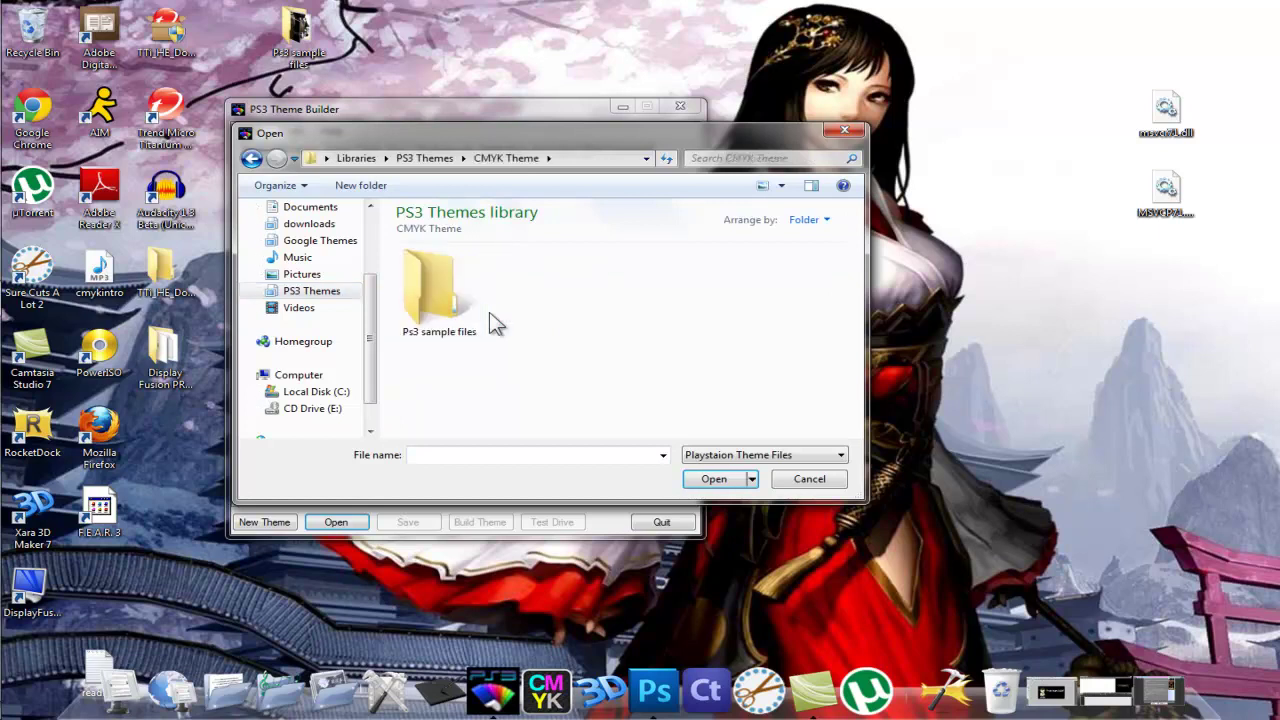
pyautogui.doubleClick(452, 305)
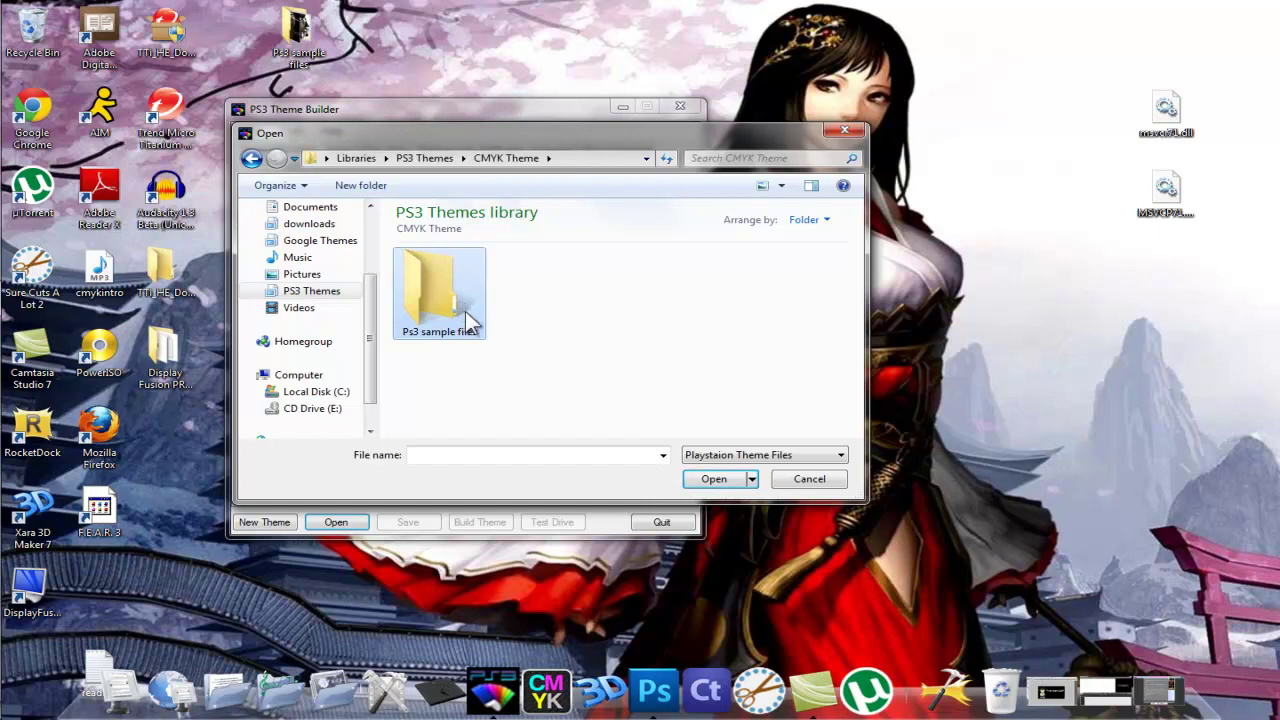
pyautogui.click(554, 318)
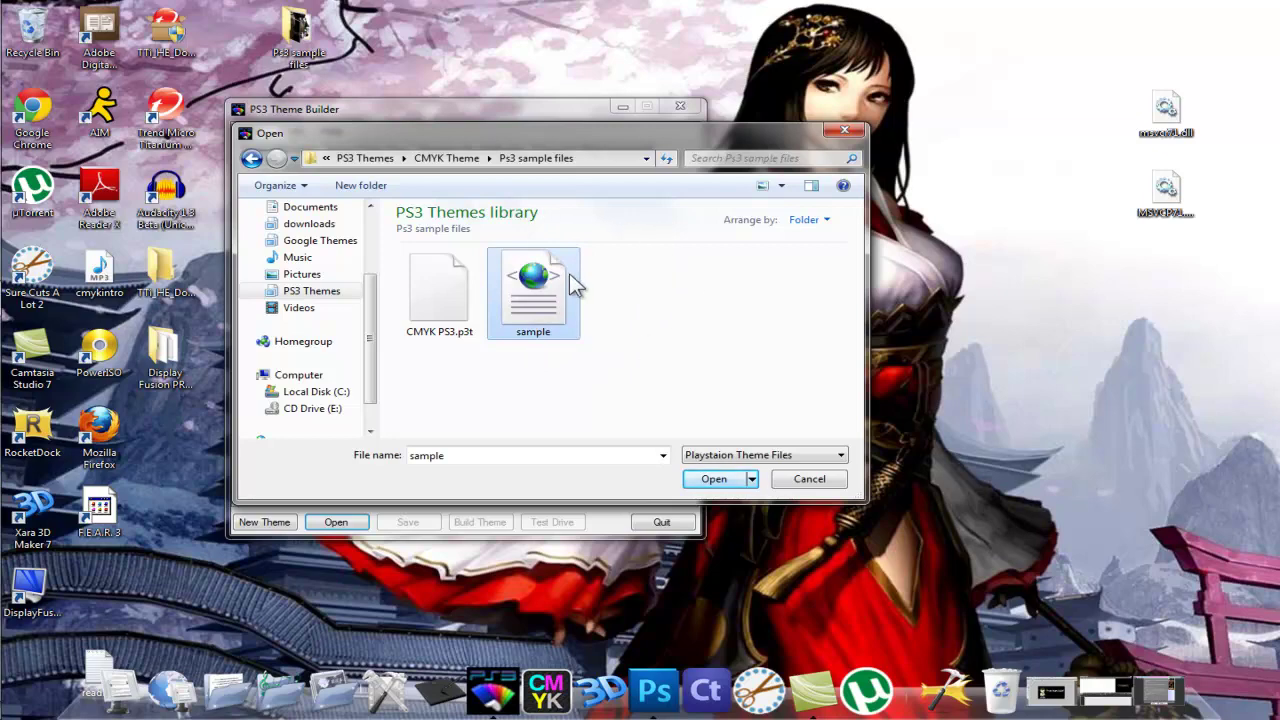
pyautogui.click(722, 485)
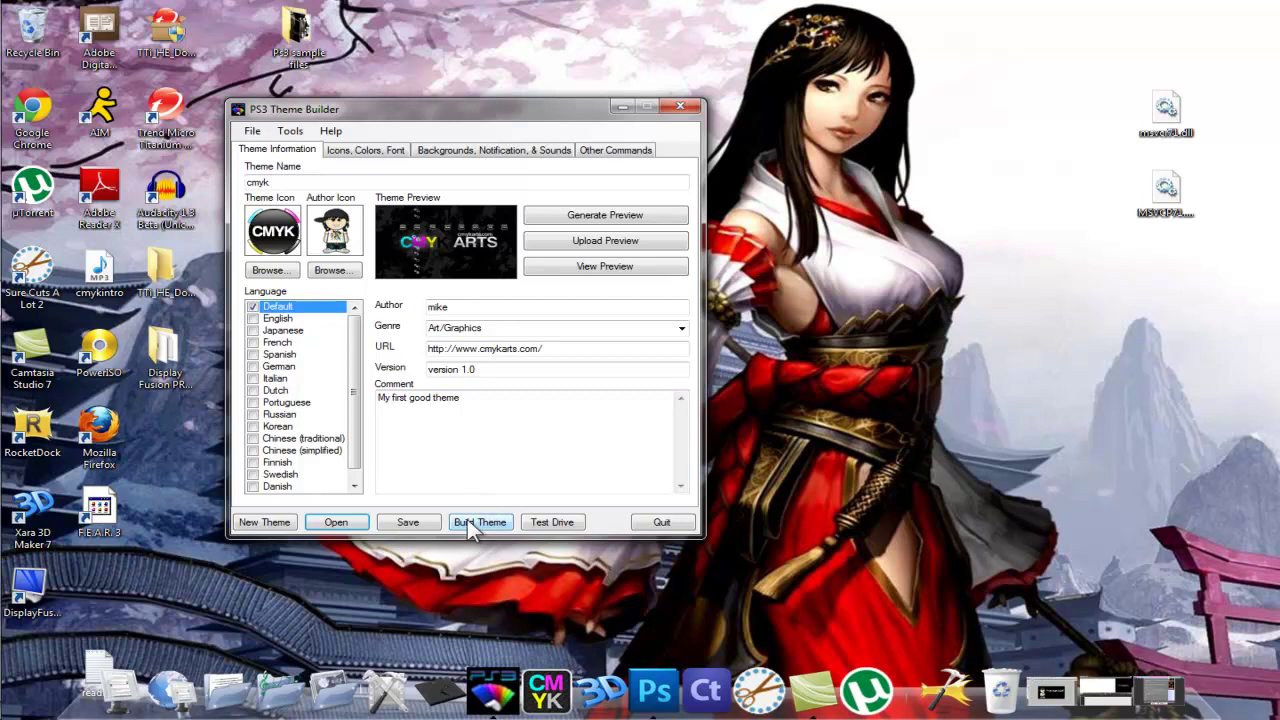
# Step: Dismiss the missing MSVCP71.dll and build errors, then quit after the .NET exception
pyautogui.moveTo(493, 110)
pyautogui.mouseDown()
pyautogui.moveTo(540, 91)
pyautogui.moveTo(516, 104)
pyautogui.mouseUp()
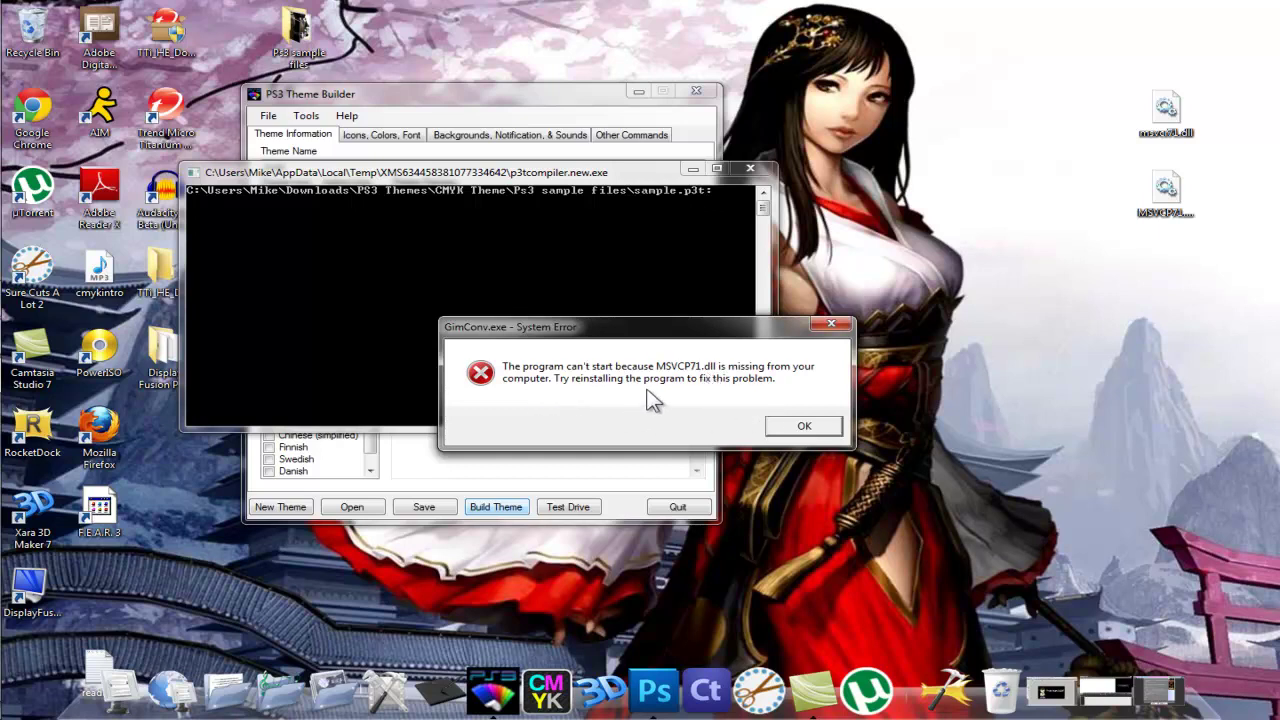
pyautogui.click(833, 434)
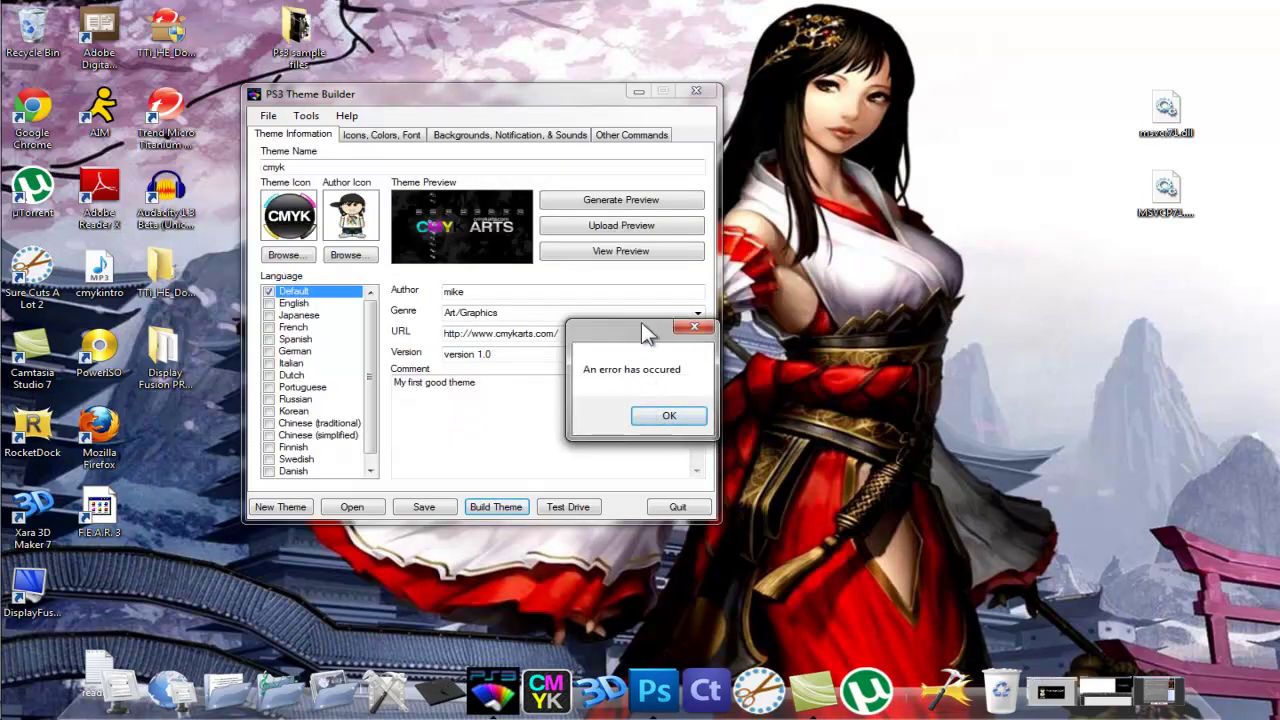
pyautogui.moveTo(645, 327); pyautogui.dragTo(677, 299)
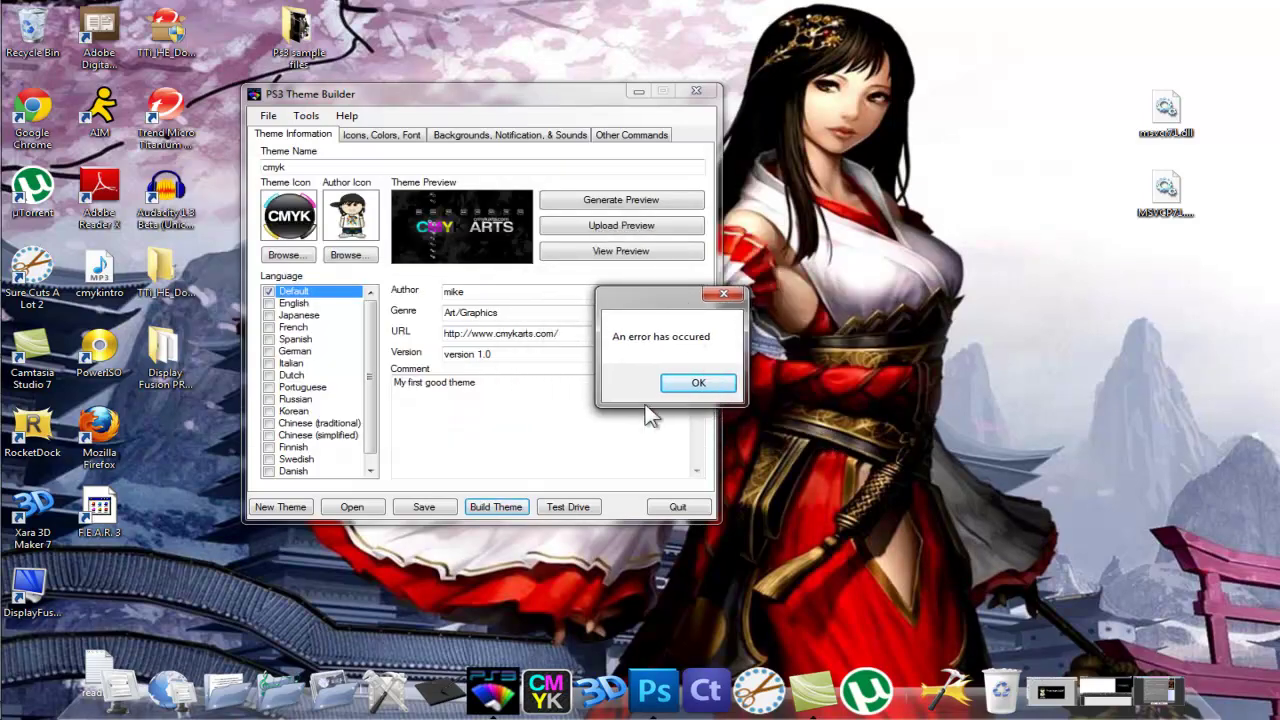
pyautogui.click(698, 384)
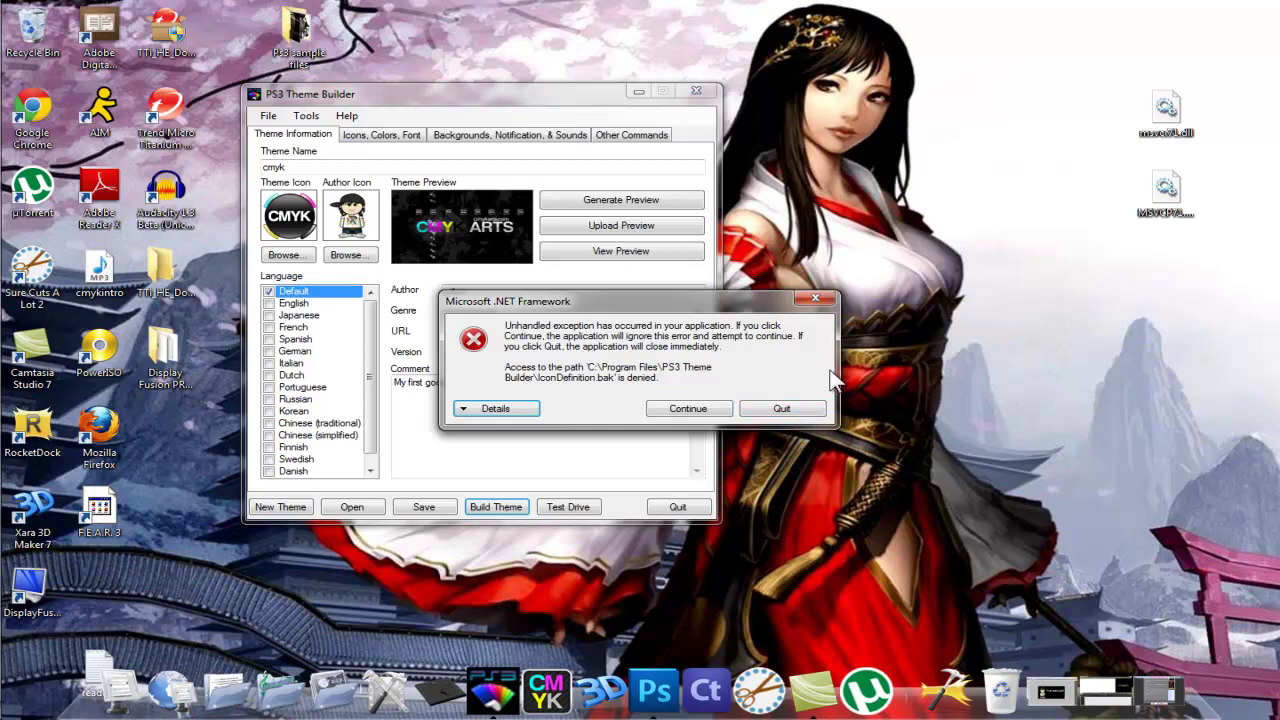
pyautogui.moveTo(620, 302)
pyautogui.mouseDown()
pyautogui.moveTo(735, 278)
pyautogui.moveTo(634, 292)
pyautogui.mouseUp()
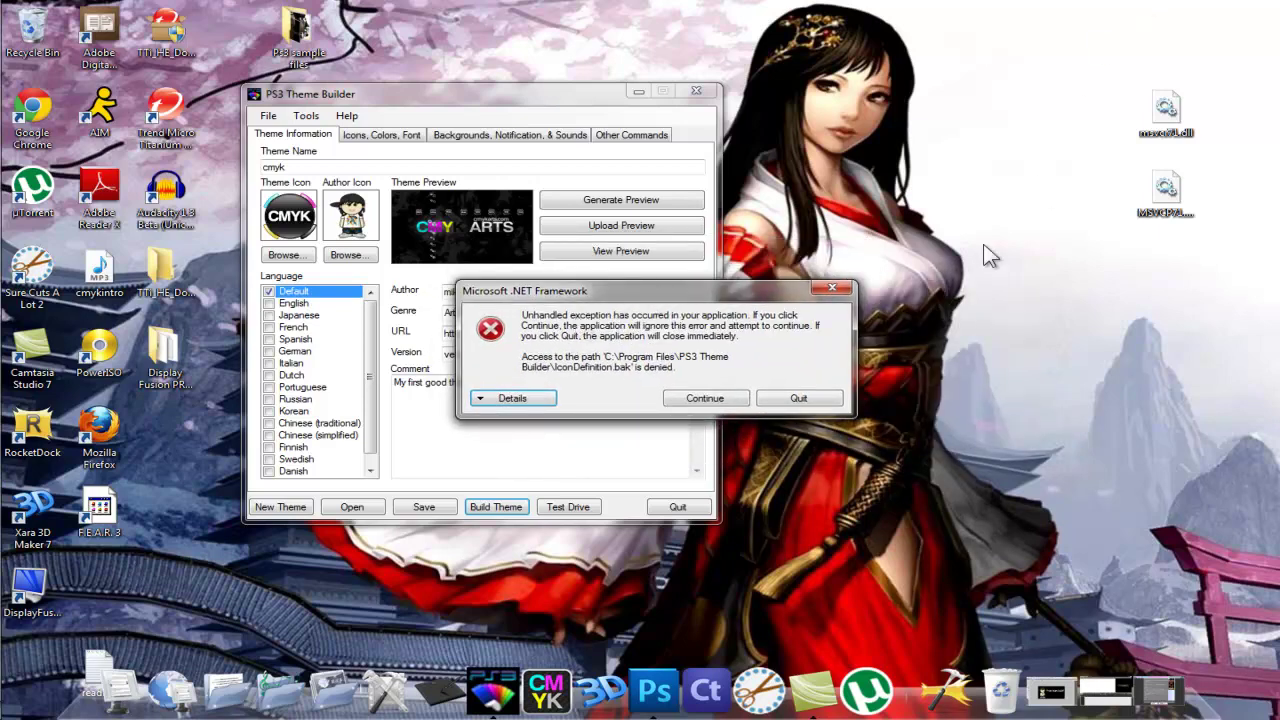
pyautogui.click(820, 400)
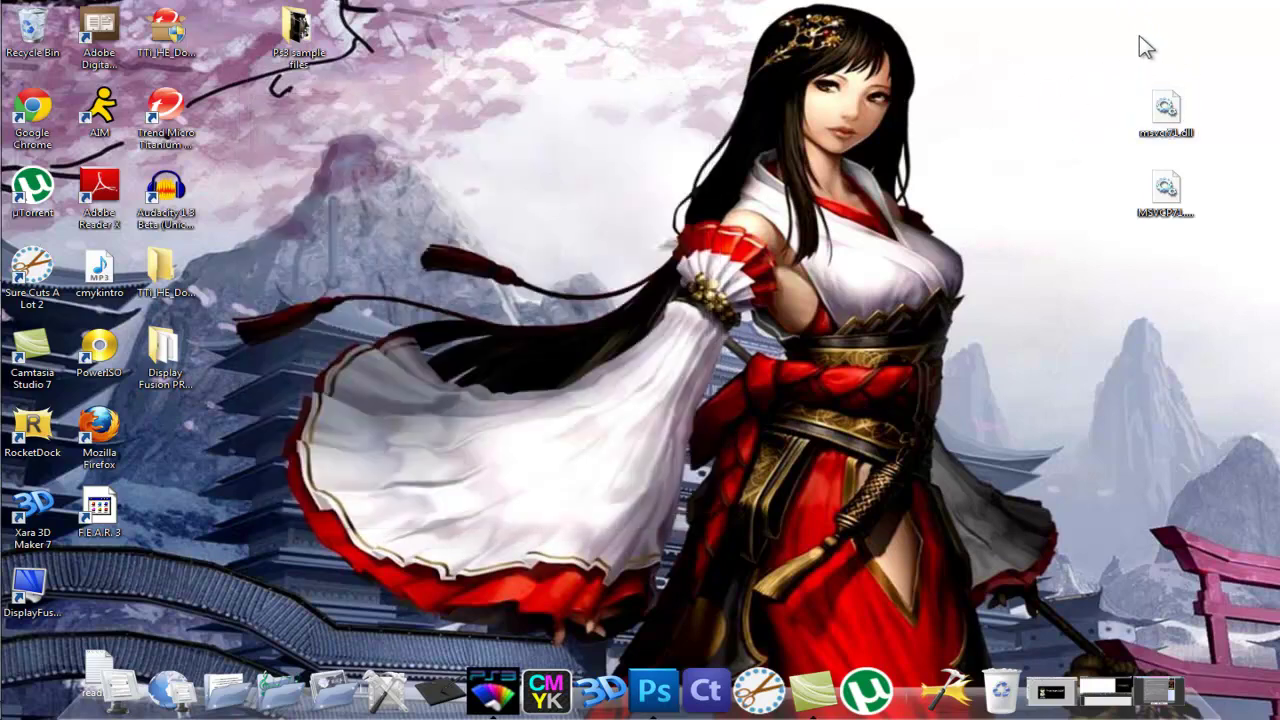
# Step: Move msvcr71.dll and MSVCP71.dll further left on the desktop and copy both files
pyautogui.moveTo(1130, 14); pyautogui.dragTo(1212, 249)
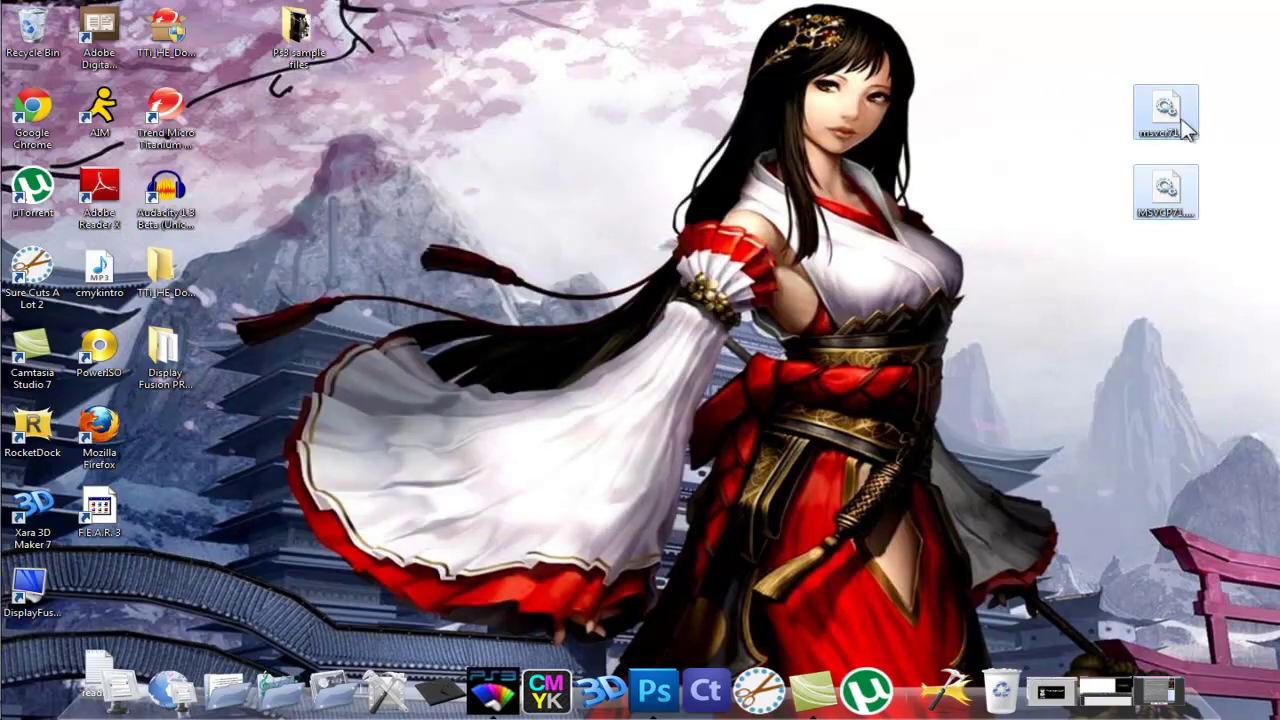
pyautogui.moveTo(1185, 125); pyautogui.dragTo(1093, 125)
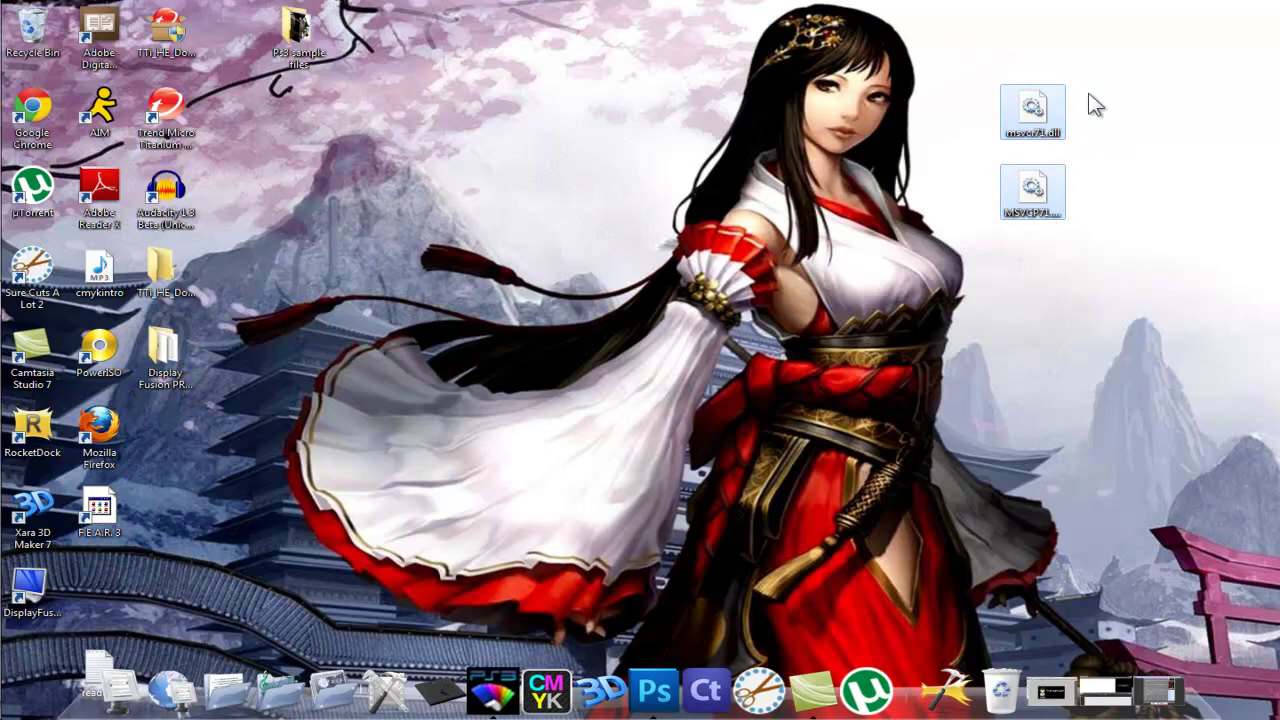
pyautogui.click(980, 62)
pyautogui.moveTo(1022, 52); pyautogui.dragTo(1060, 296)
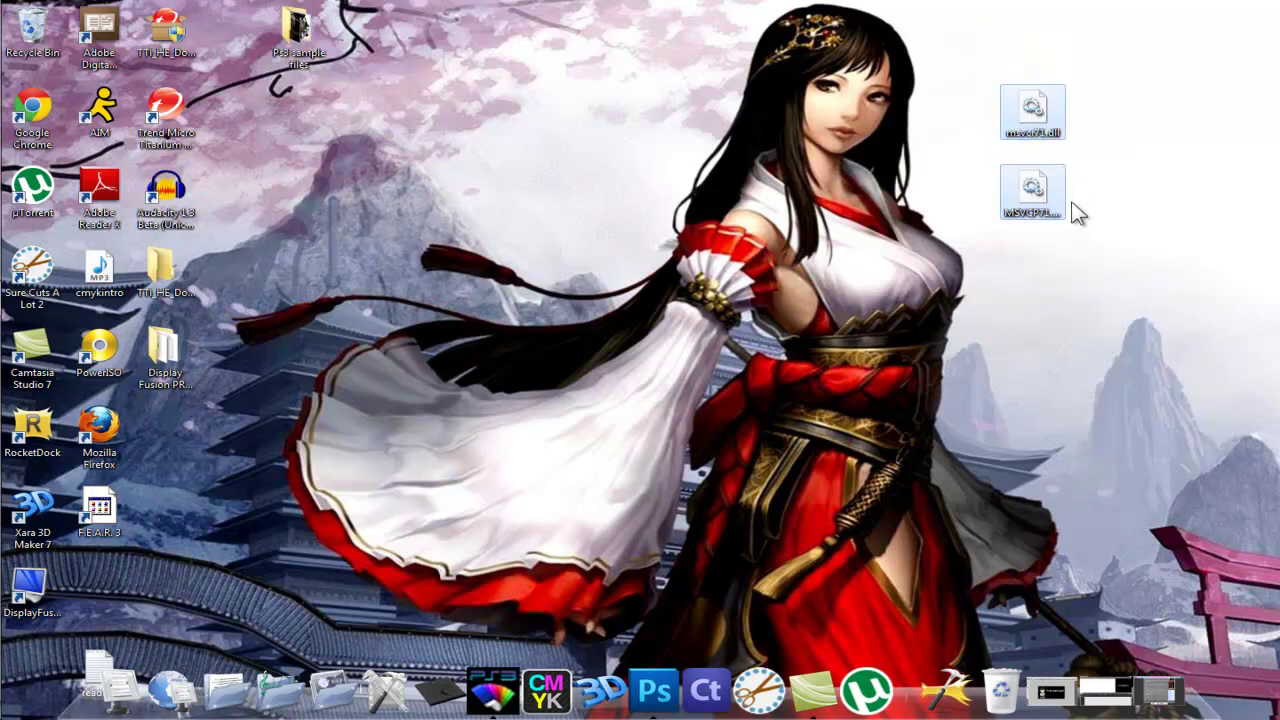
pyautogui.rightClick(1026, 116)
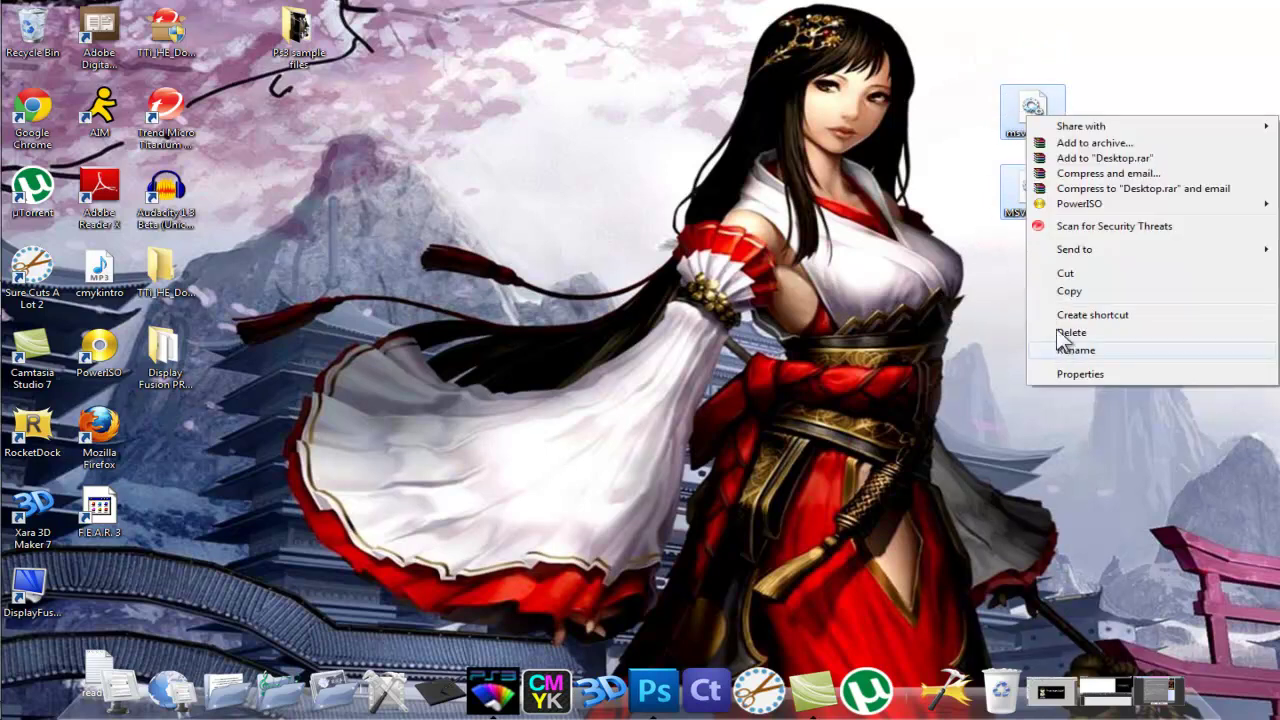
pyautogui.click(1066, 293)
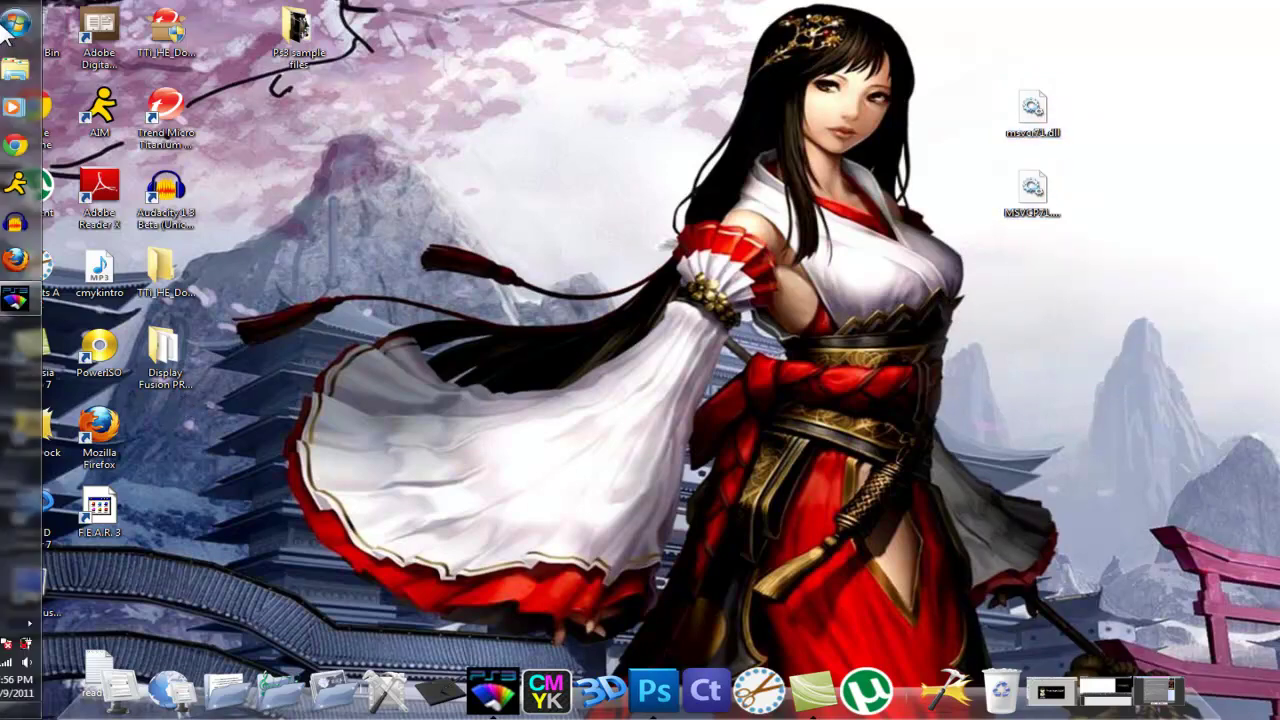
# Step: Browse through Computer and Local Disk (C:) into C:\Windows\System32
pyautogui.click(26, 22)
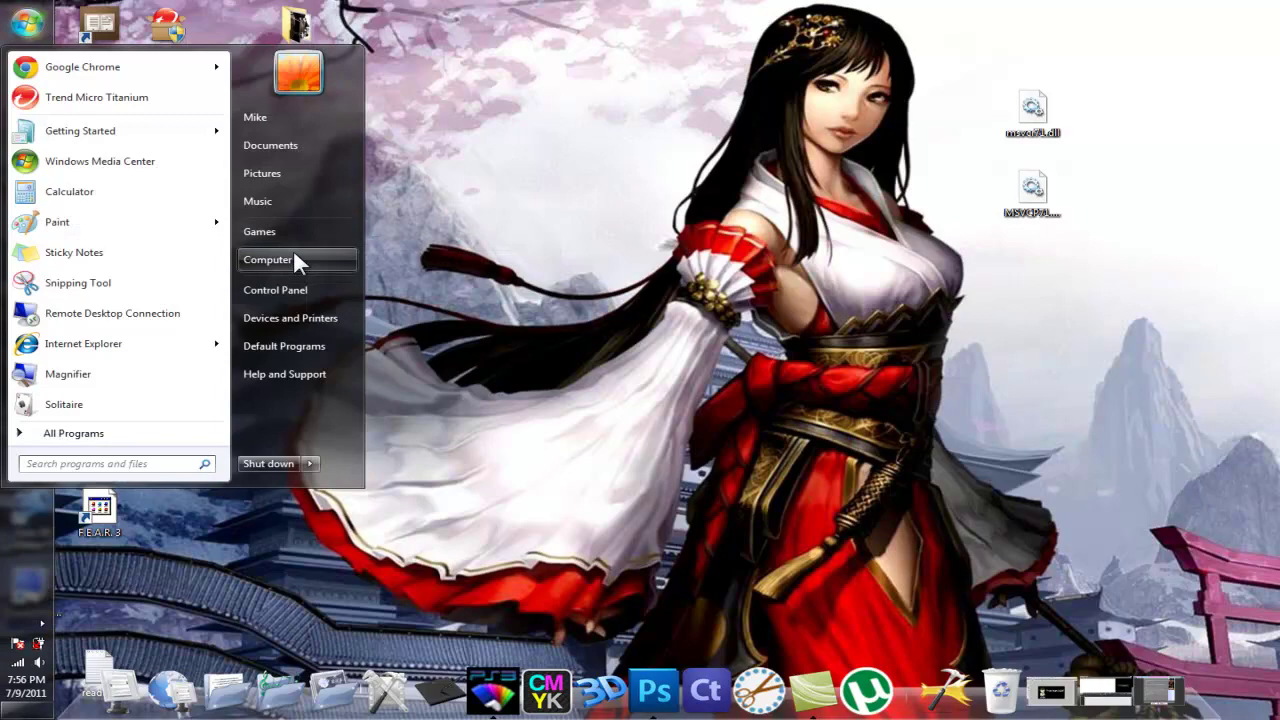
pyautogui.click(294, 254)
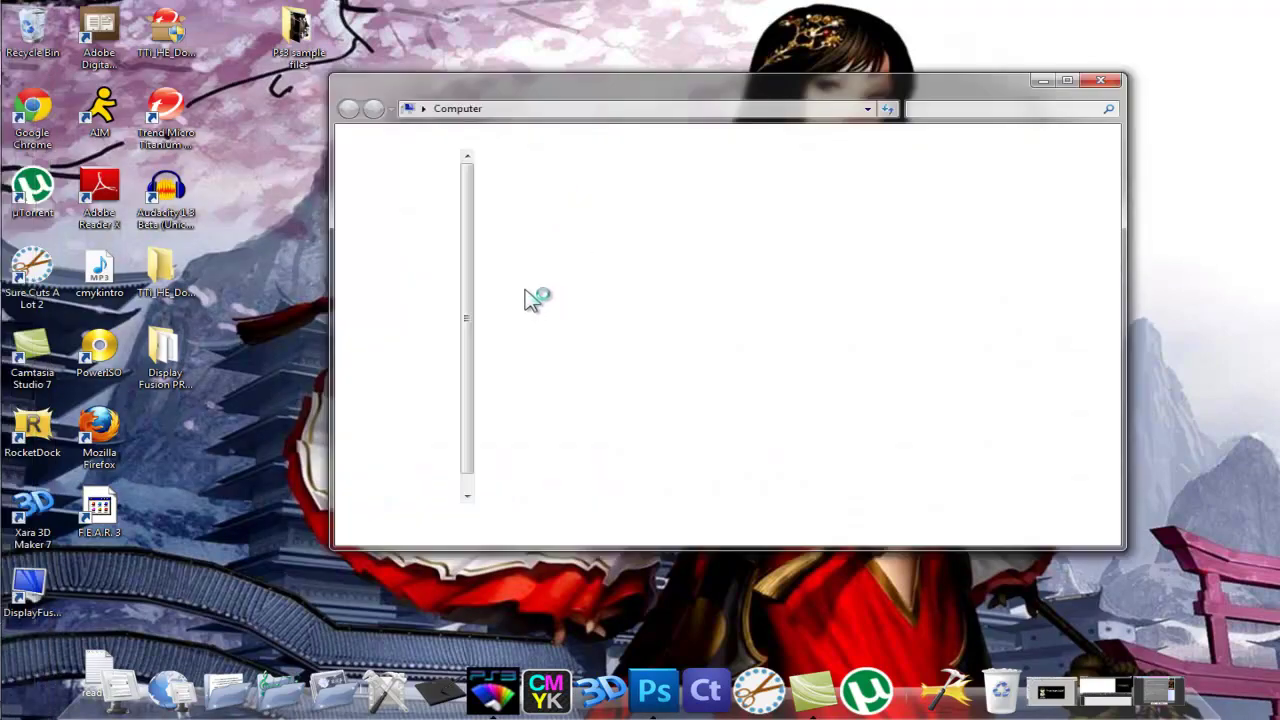
pyautogui.click(512, 198)
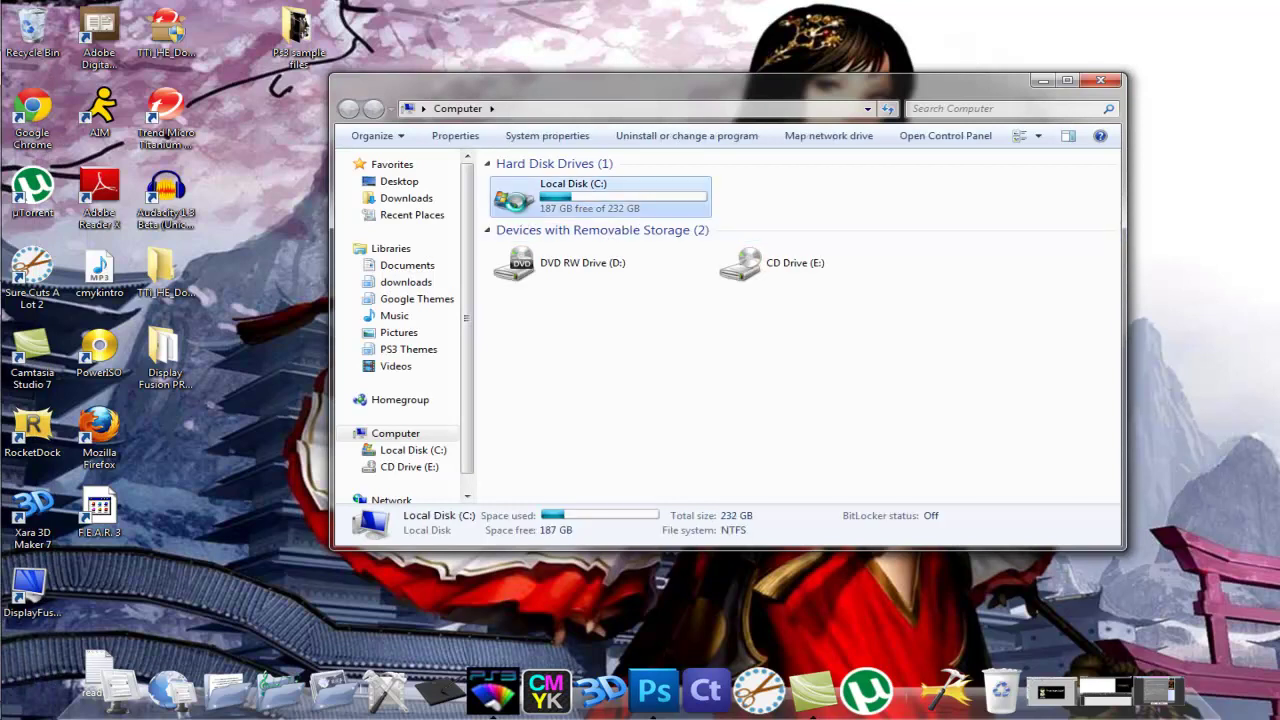
pyautogui.doubleClick(514, 204)
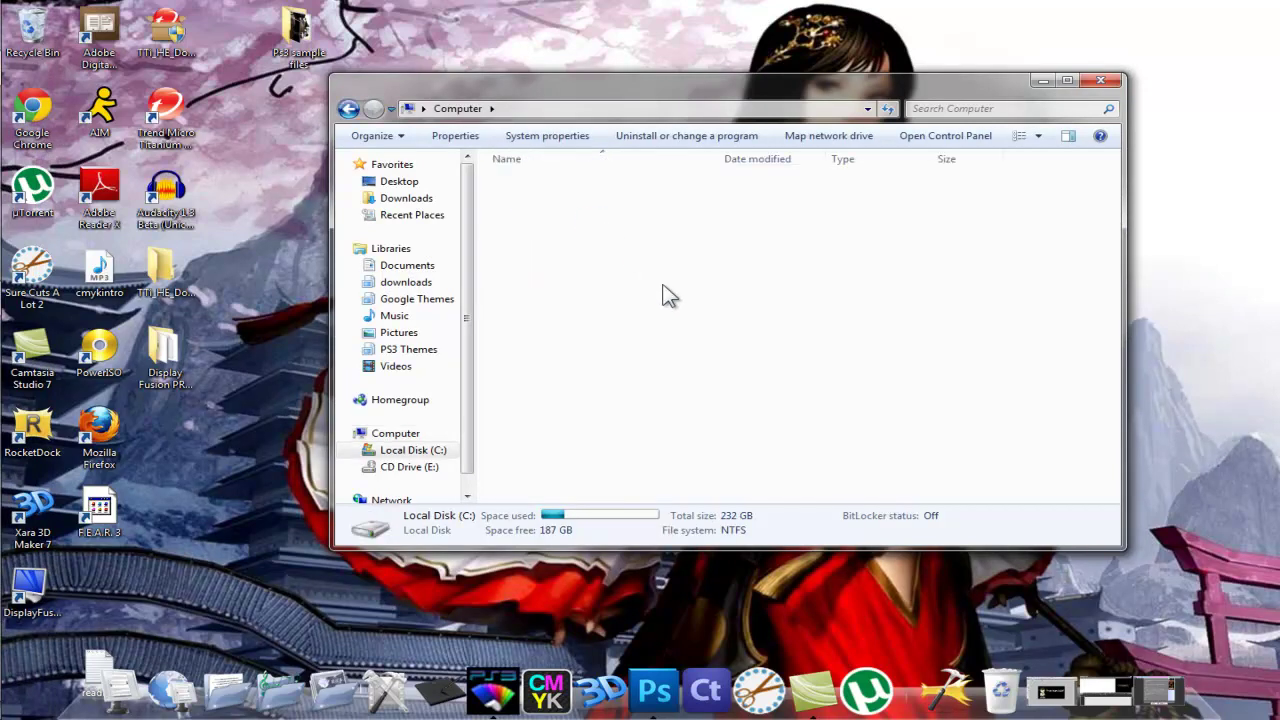
pyautogui.click(547, 270)
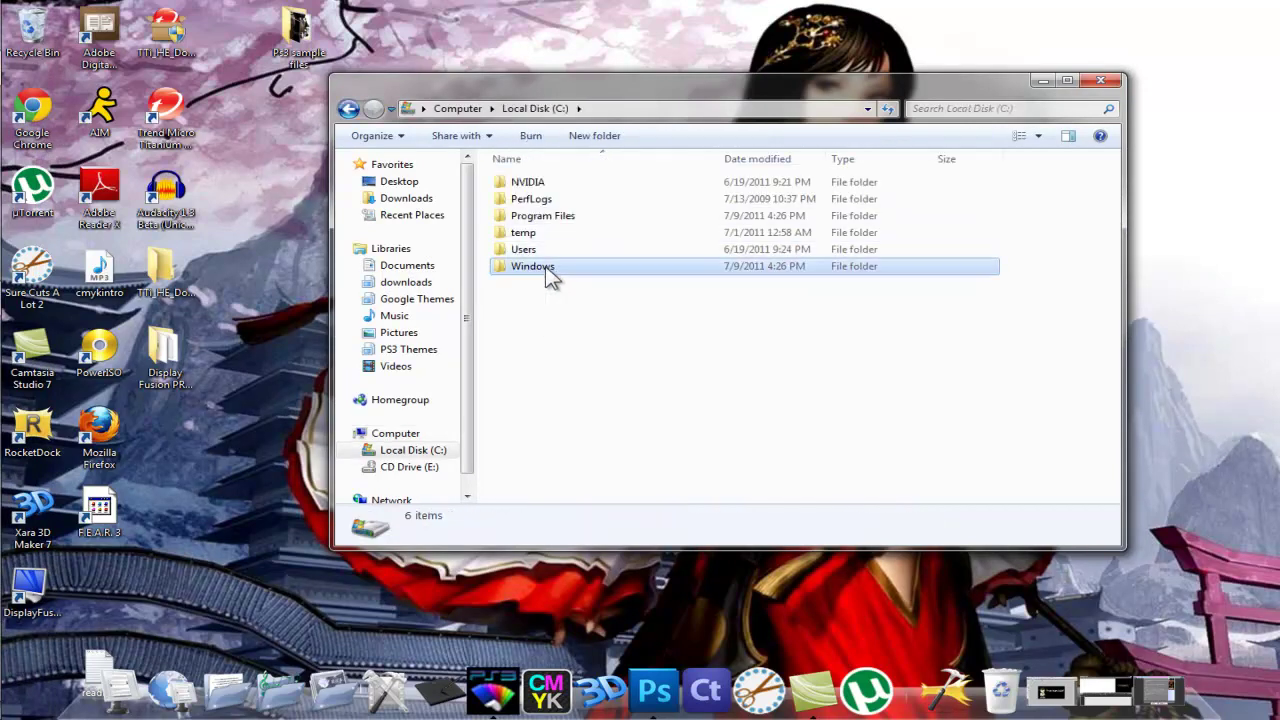
pyautogui.doubleClick(548, 268)
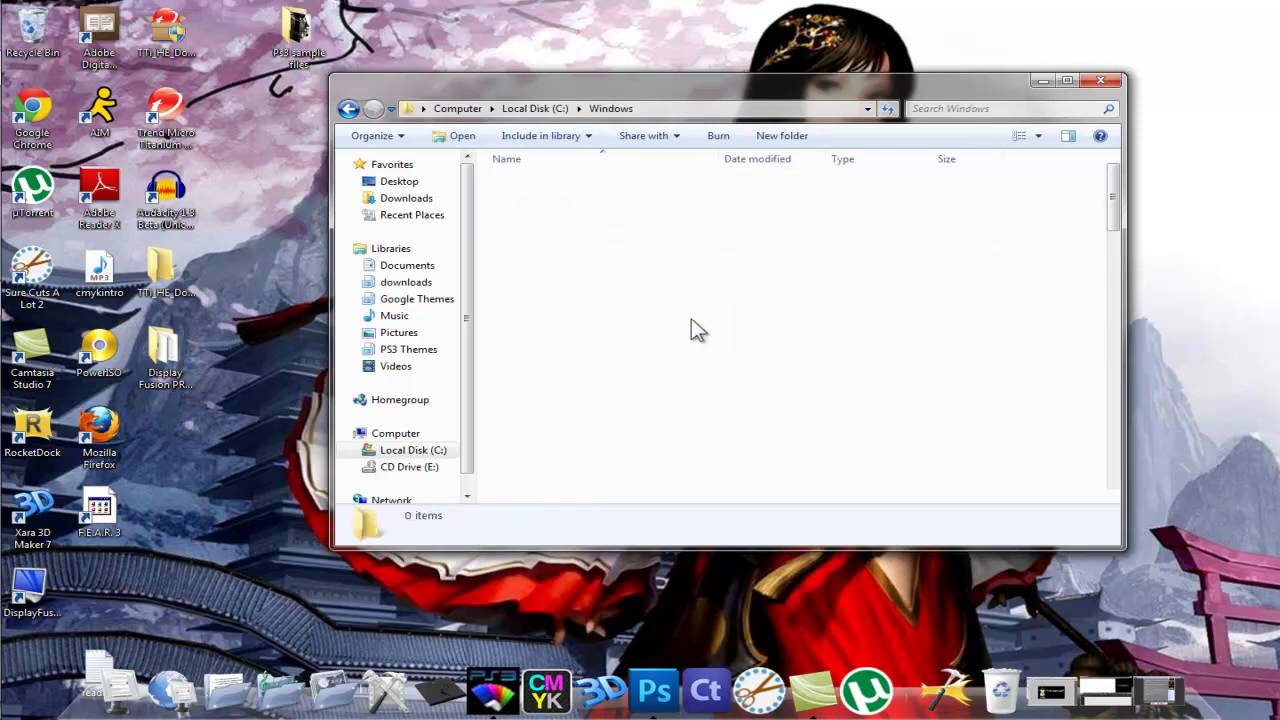
pyautogui.scroll(-6, 588, 370)
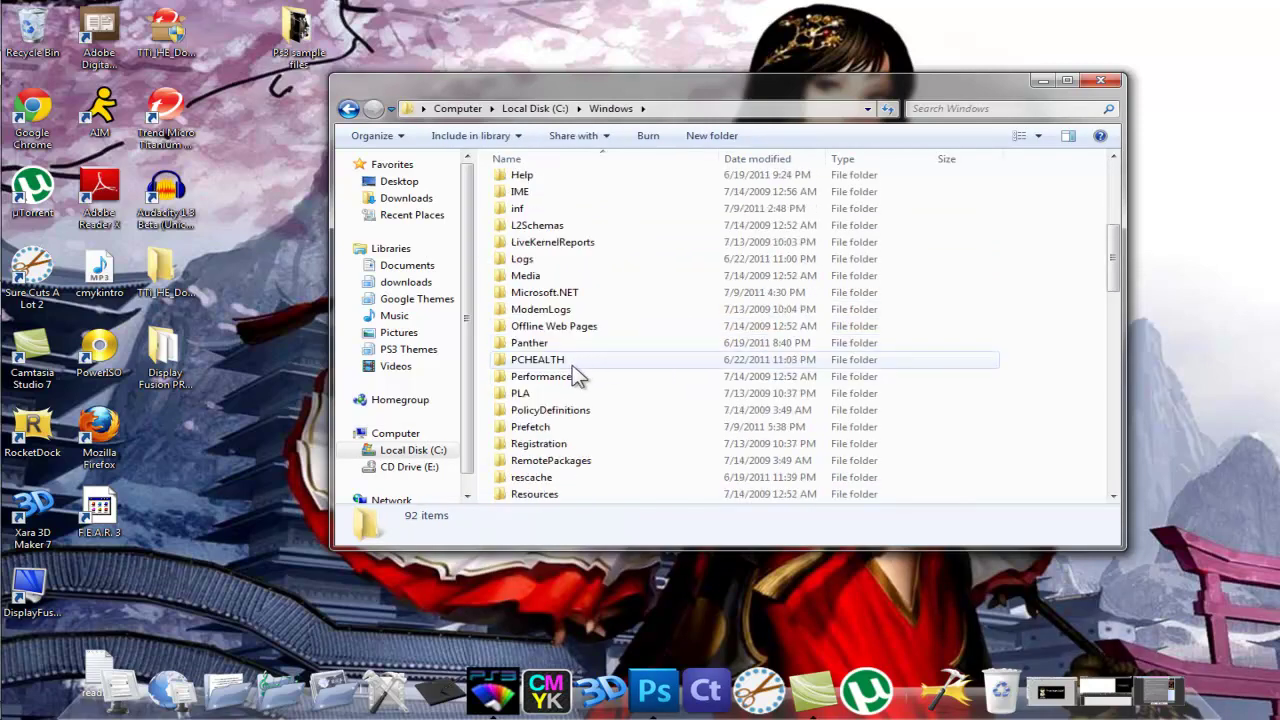
pyautogui.scroll(-9, 573, 367)
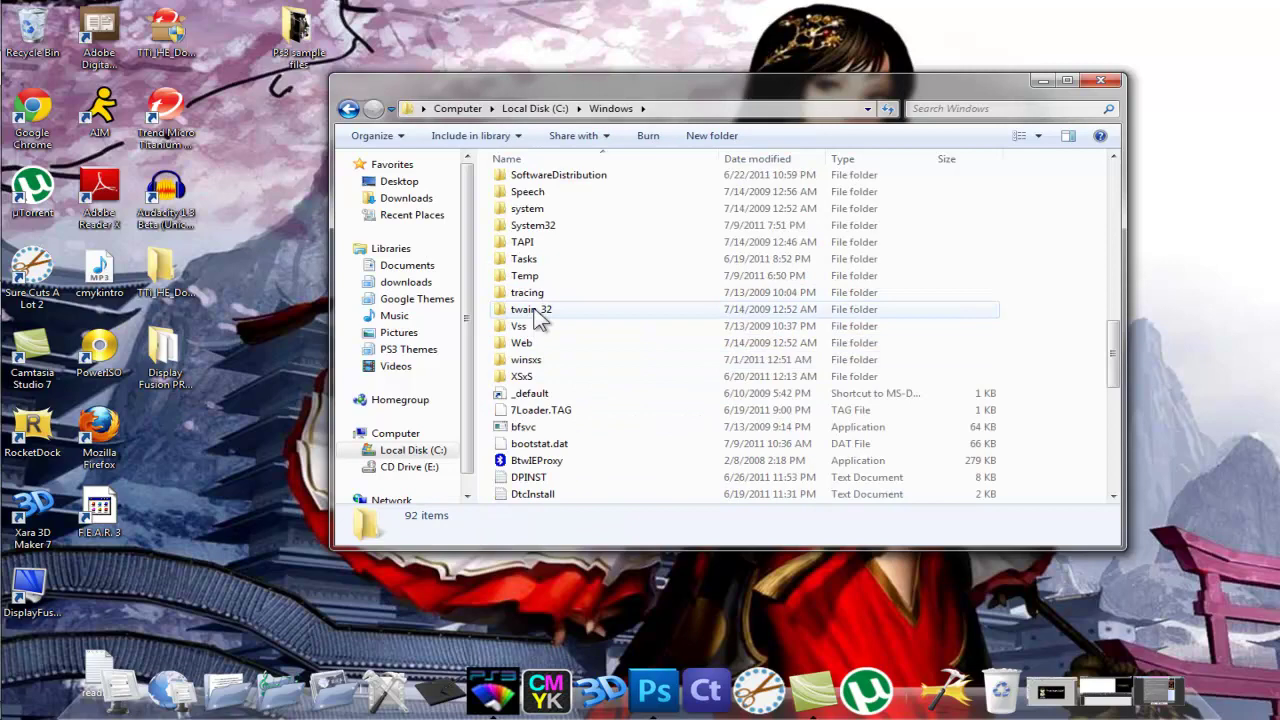
pyautogui.click(545, 225)
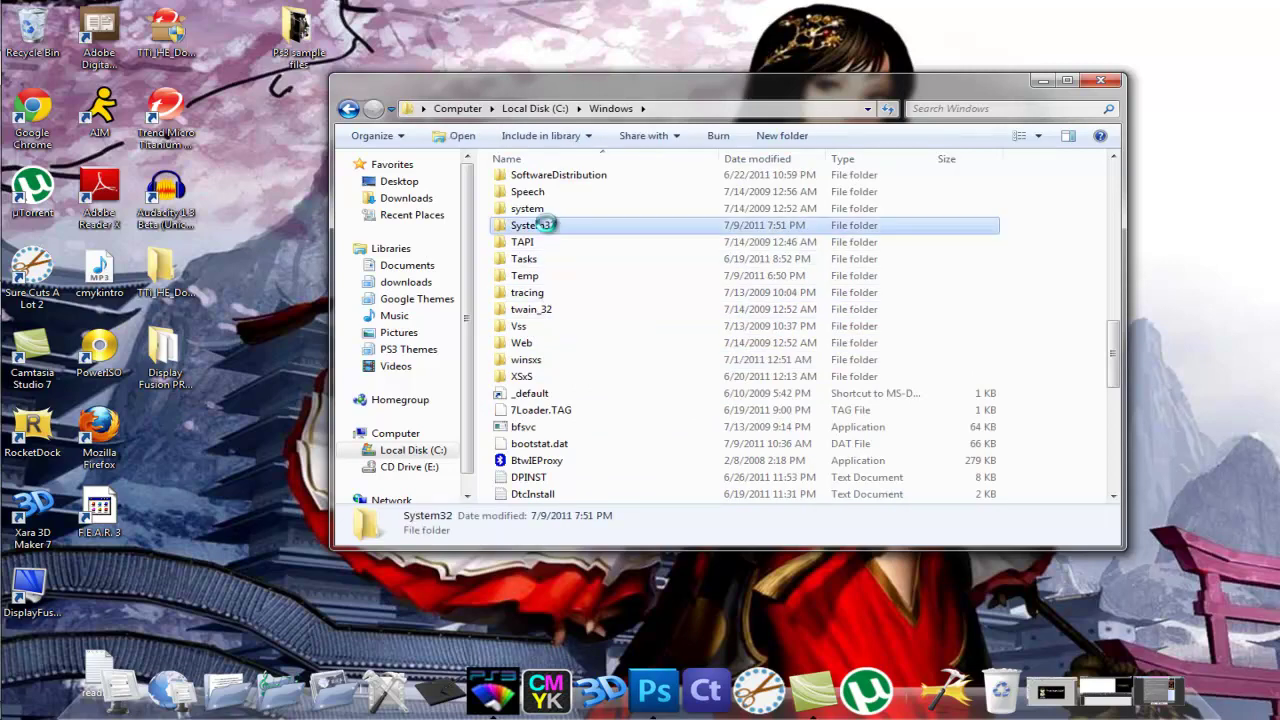
pyautogui.doubleClick(545, 225)
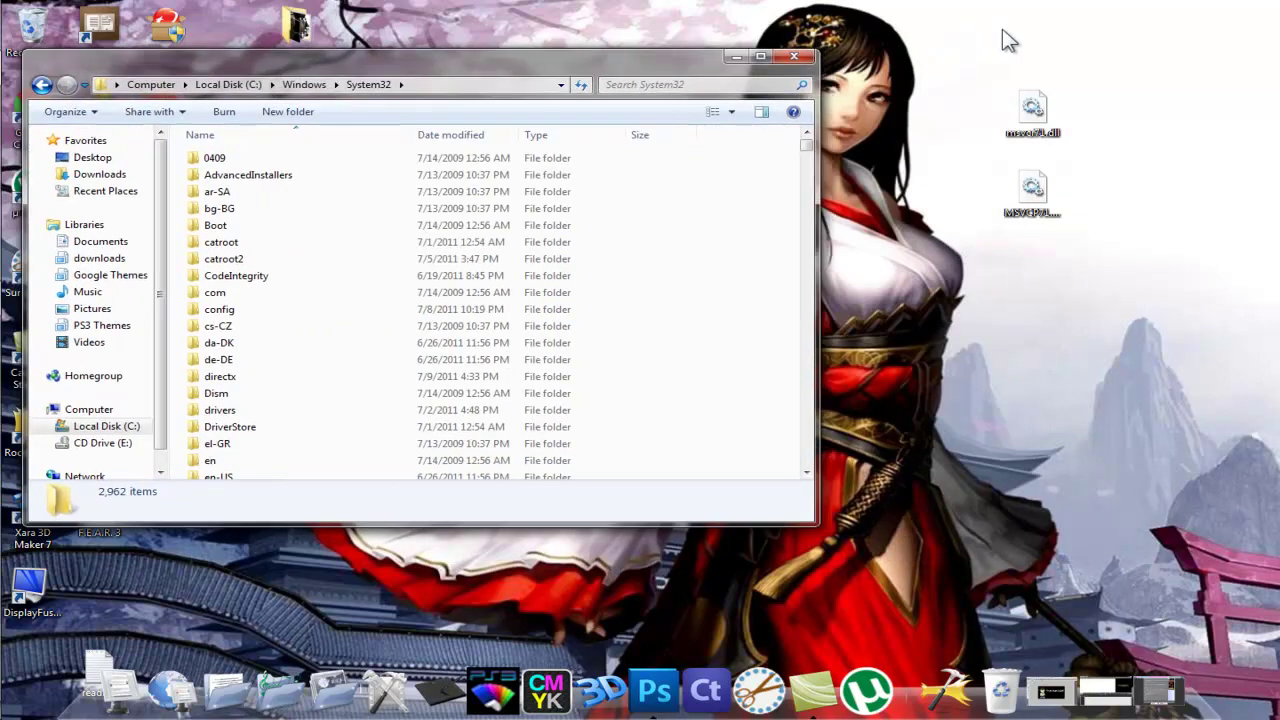
# Step: Drag both DLL files from the desktop into System32, approve administrator permission, then close Explorer
pyautogui.moveTo(1002, 30); pyautogui.dragTo(1074, 272)
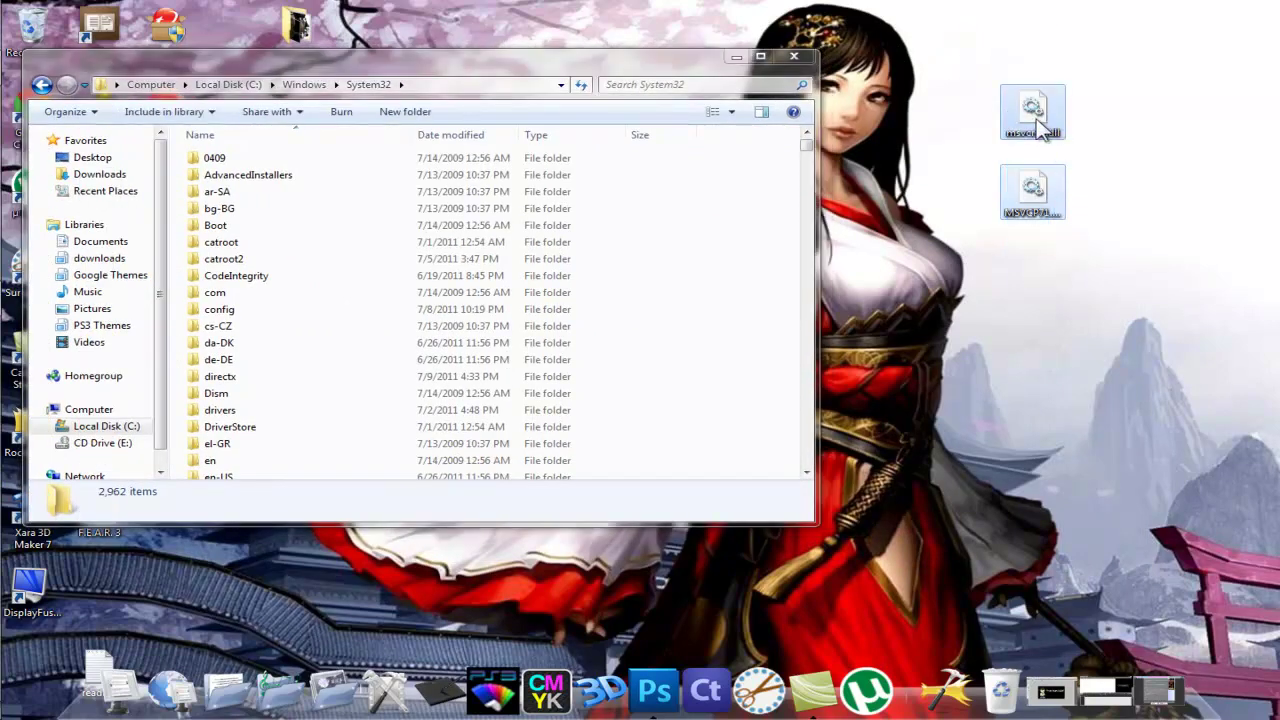
pyautogui.moveTo(1040, 125); pyautogui.dragTo(745, 255)
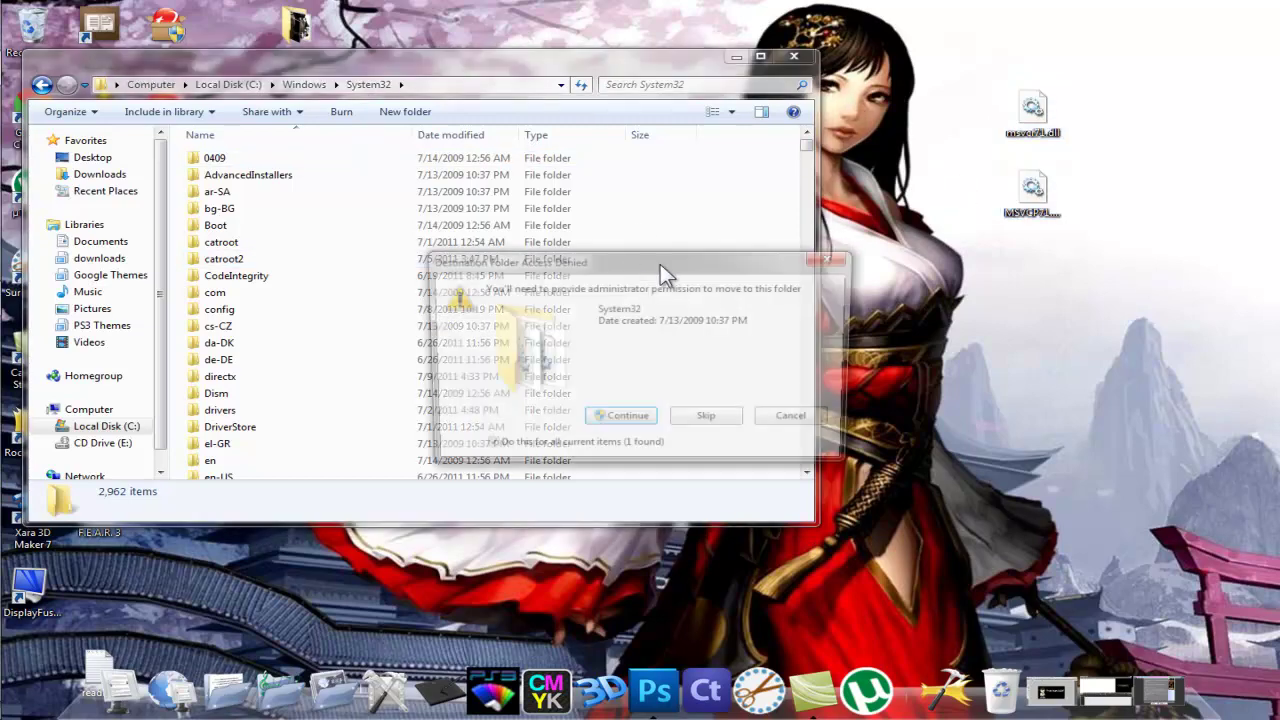
pyautogui.click(626, 420)
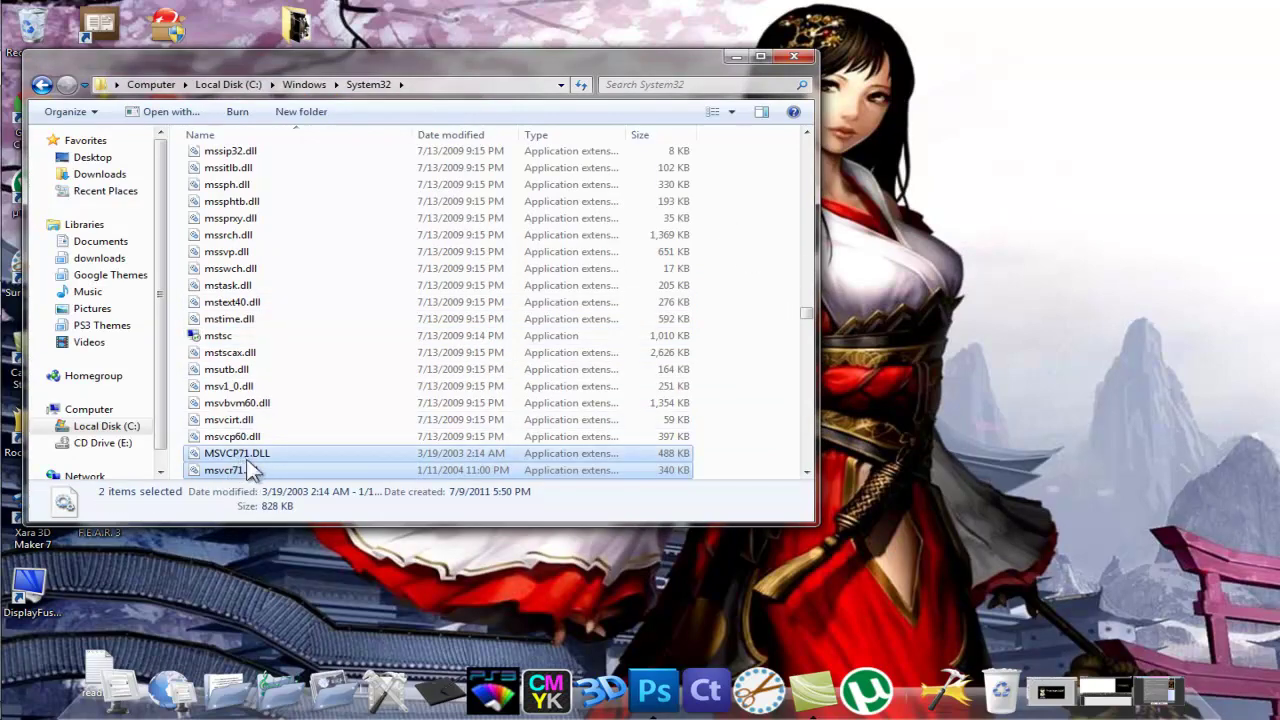
pyautogui.click(795, 57)
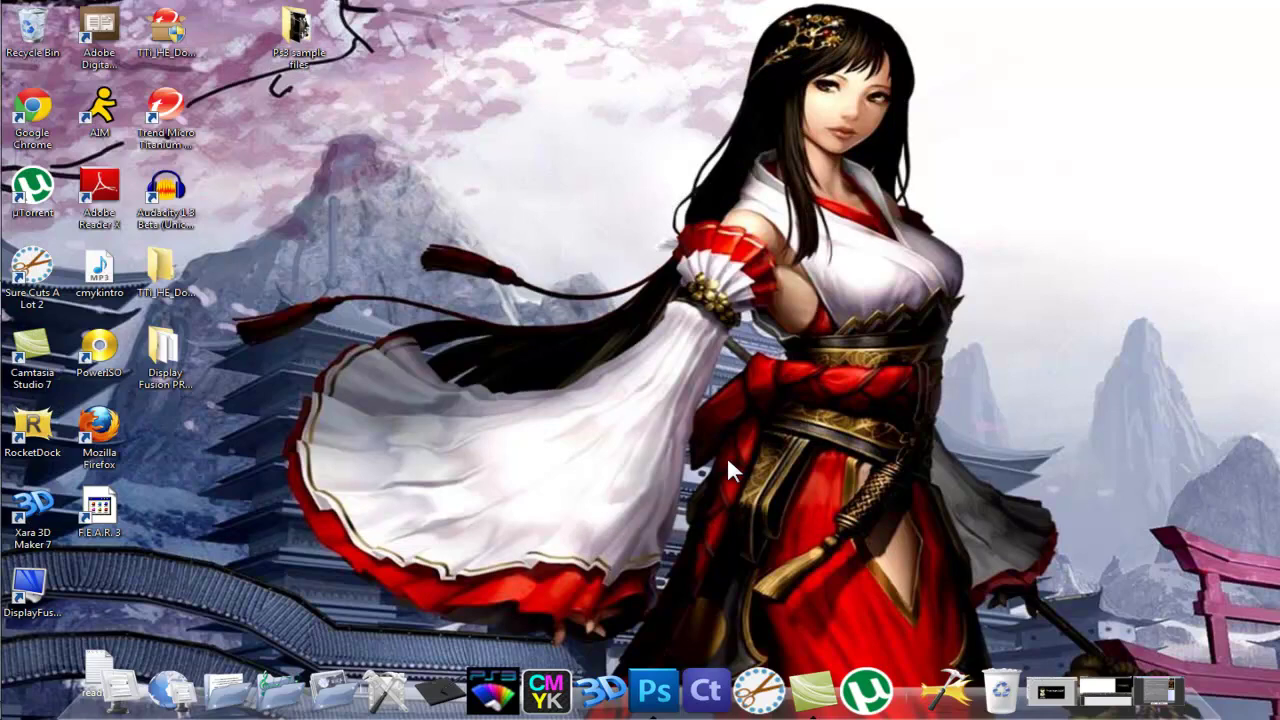
# Step: Relaunch PS3 Theme Builder and start opening an existing theme file
pyautogui.click(497, 683)
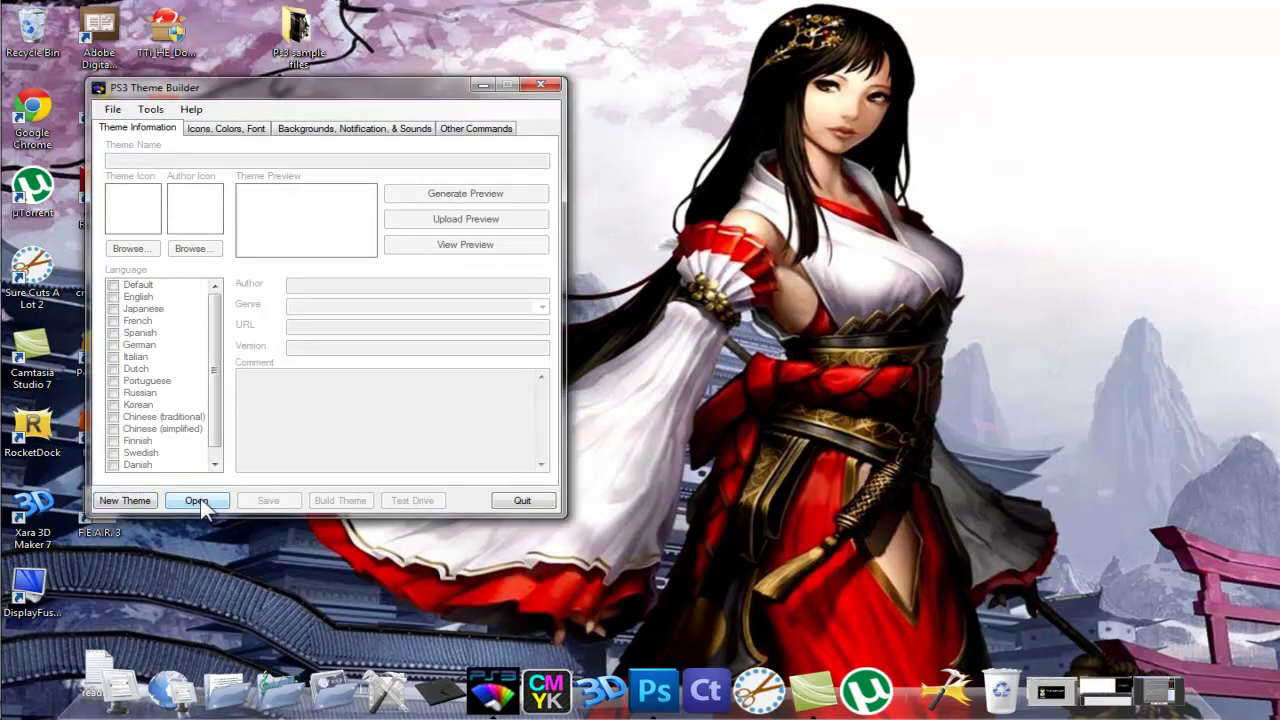
pyautogui.click(196, 500)
pyautogui.click(455, 250)
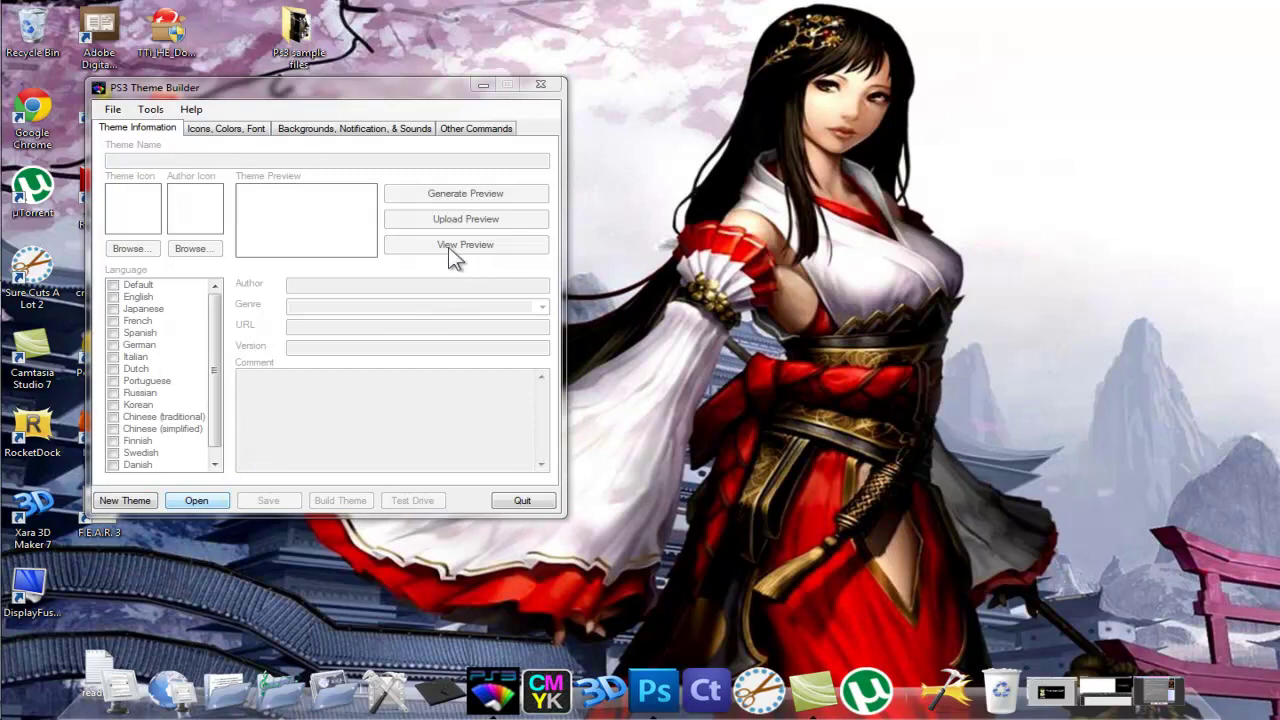
pyautogui.click(463, 243)
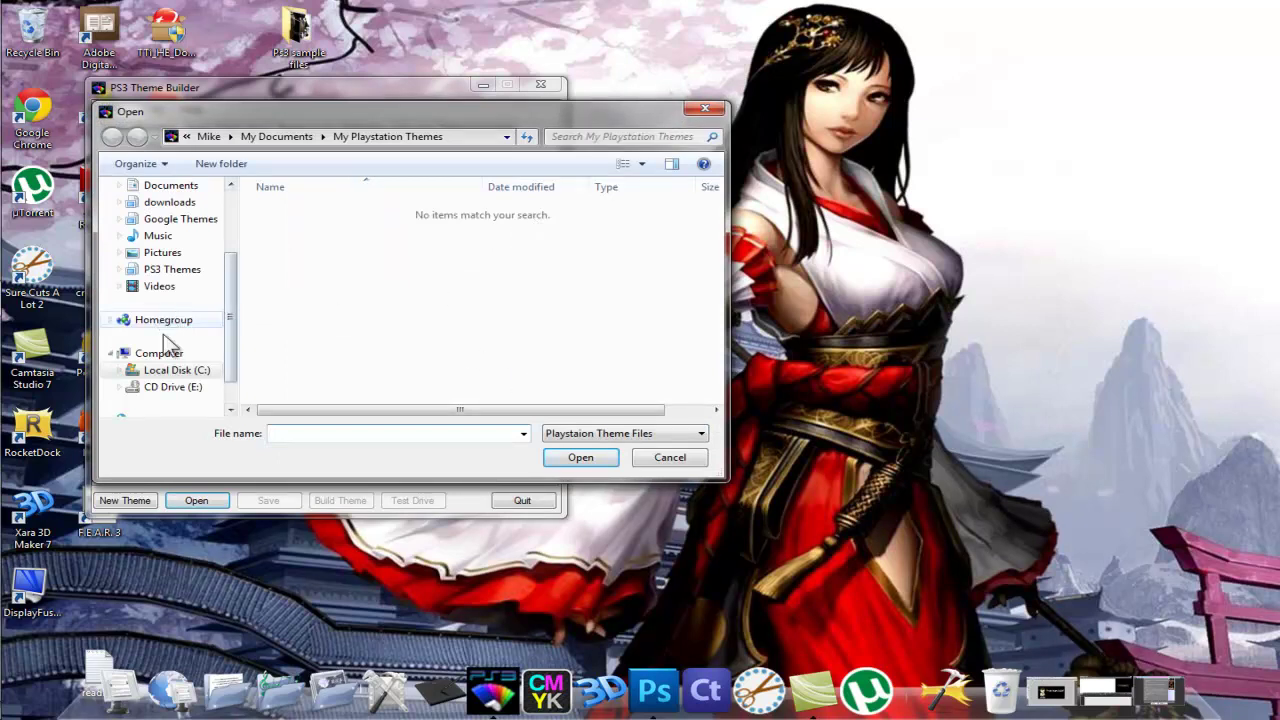
# Step: Load the sample theme from PS3 Themes > CMYK Theme > Ps3 sample files
pyautogui.click(192, 269)
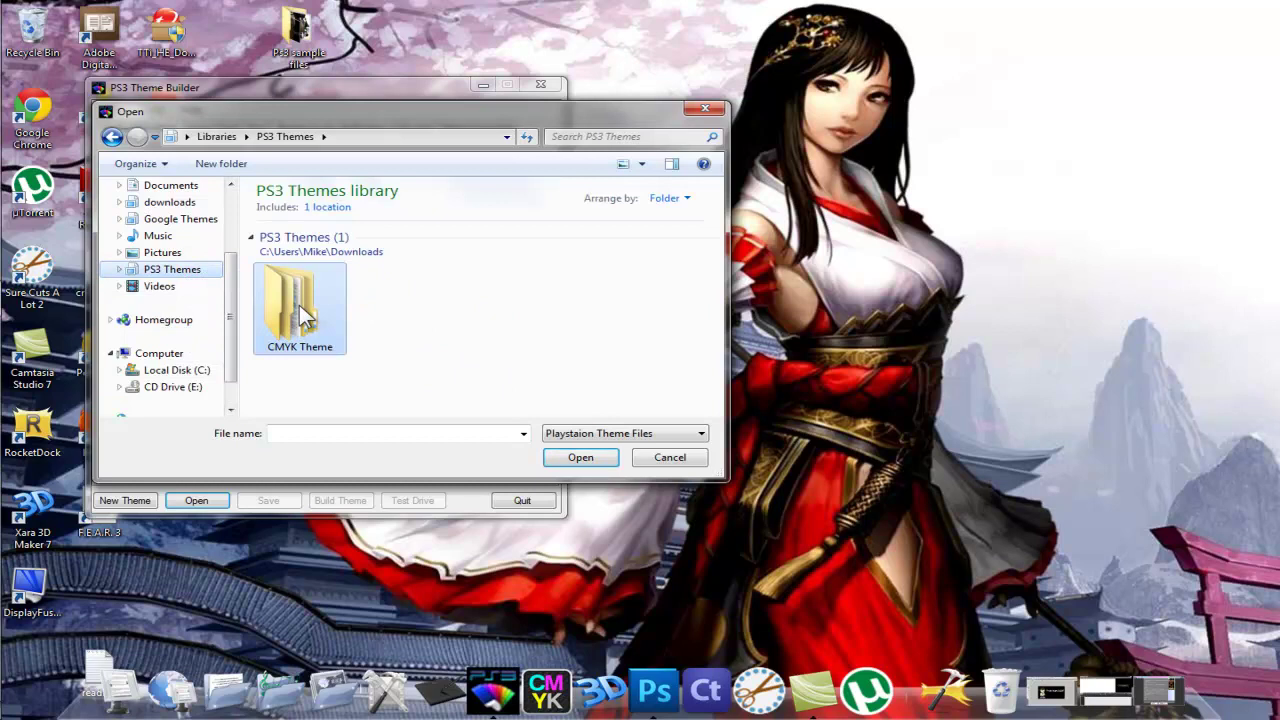
pyautogui.doubleClick(298, 306)
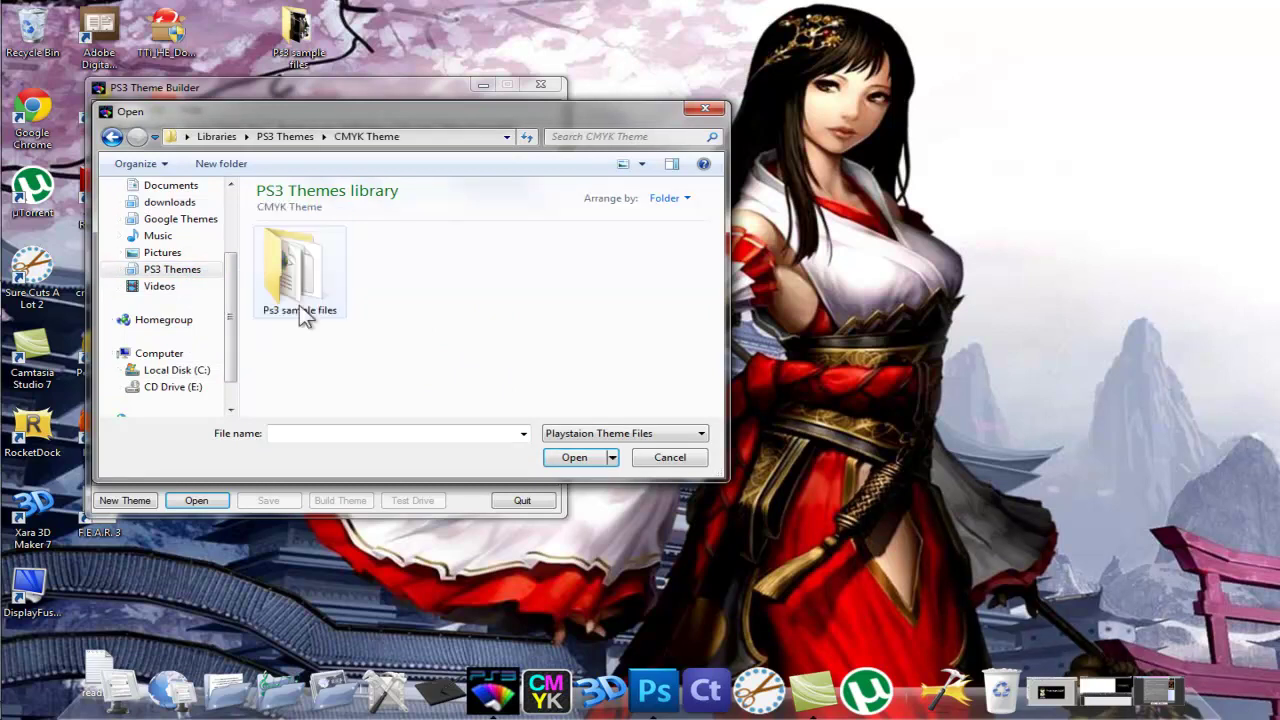
pyautogui.click(333, 306)
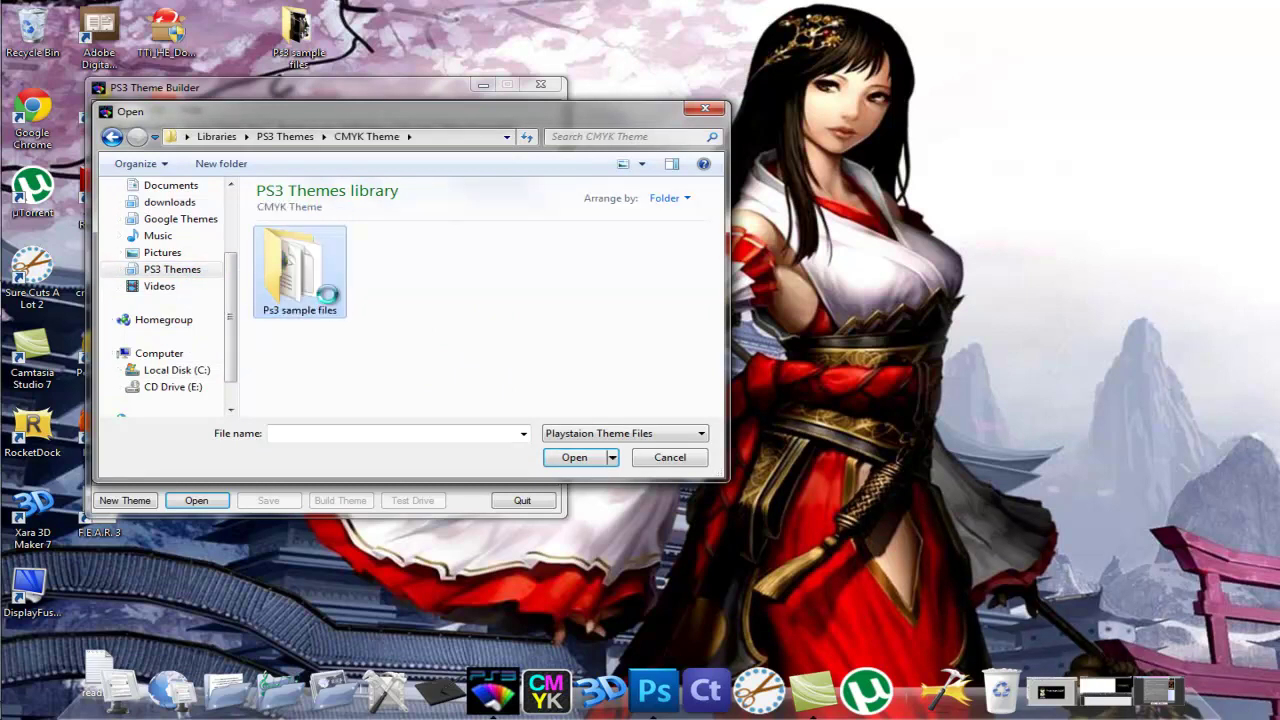
pyautogui.click(578, 457)
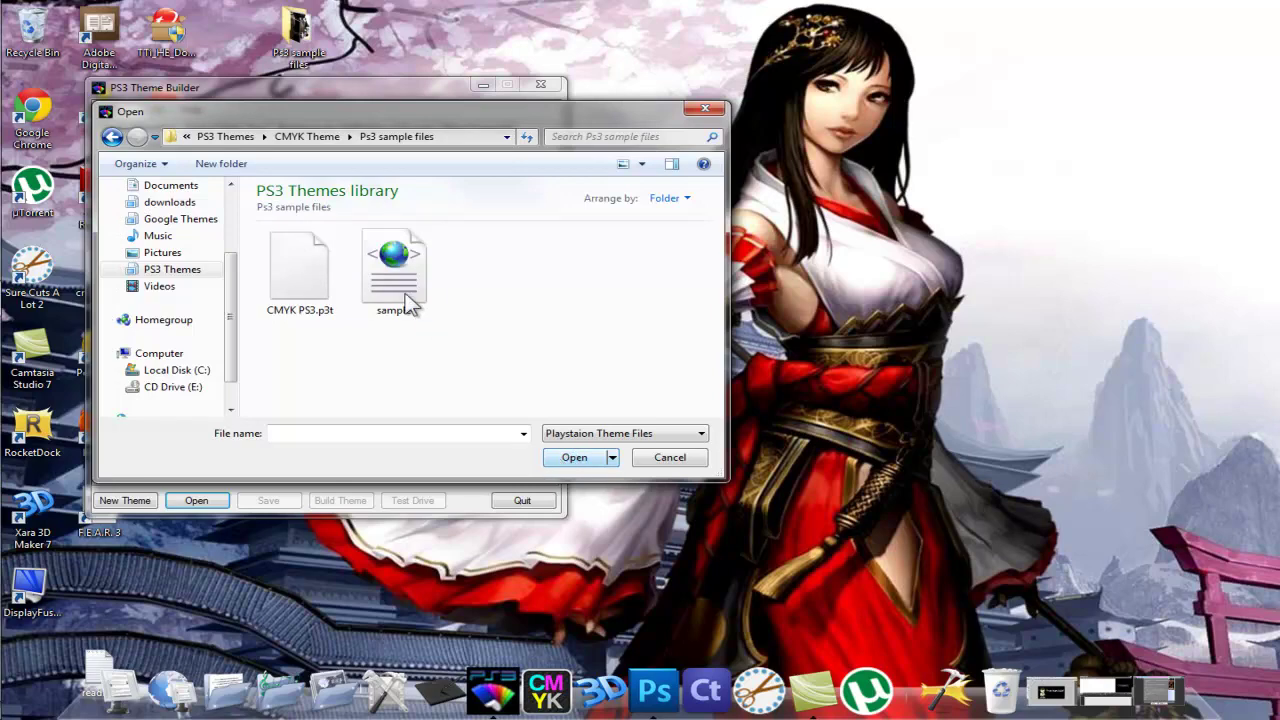
pyautogui.click(410, 296)
pyautogui.click(597, 461)
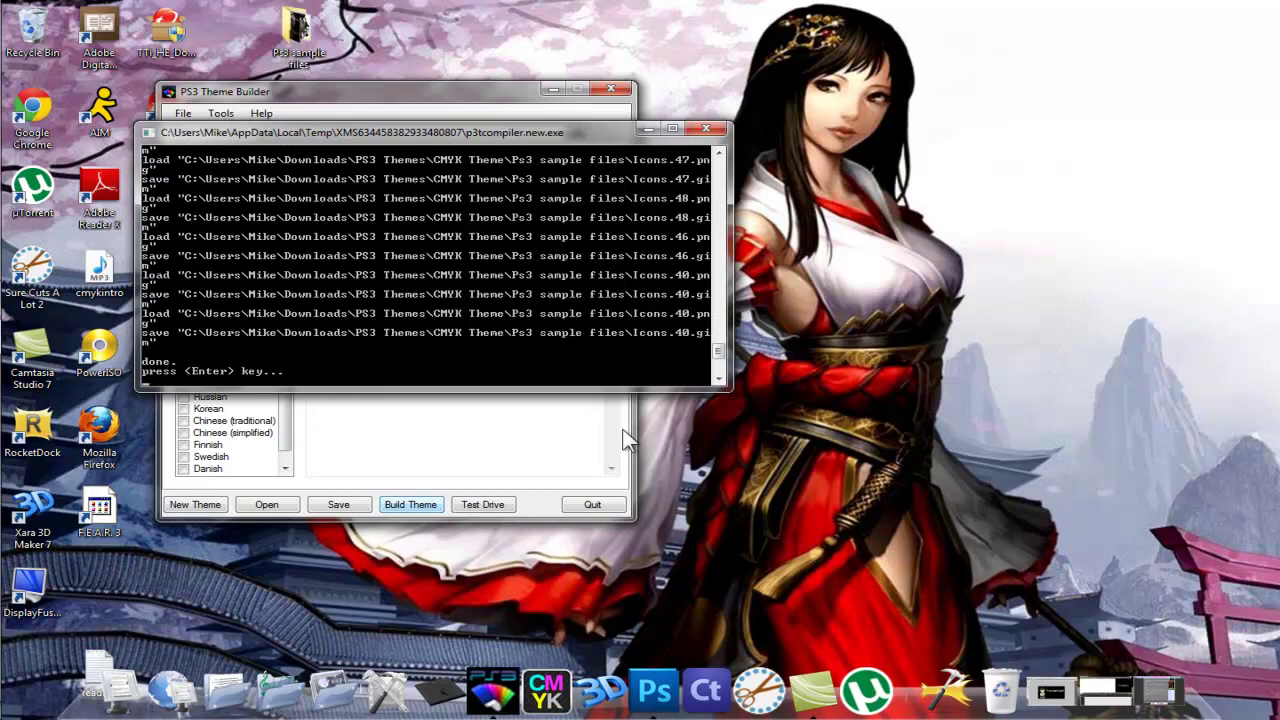
# Step: Close the compiler console once it reports done converting the CMYK icons
pyautogui.press('Return')
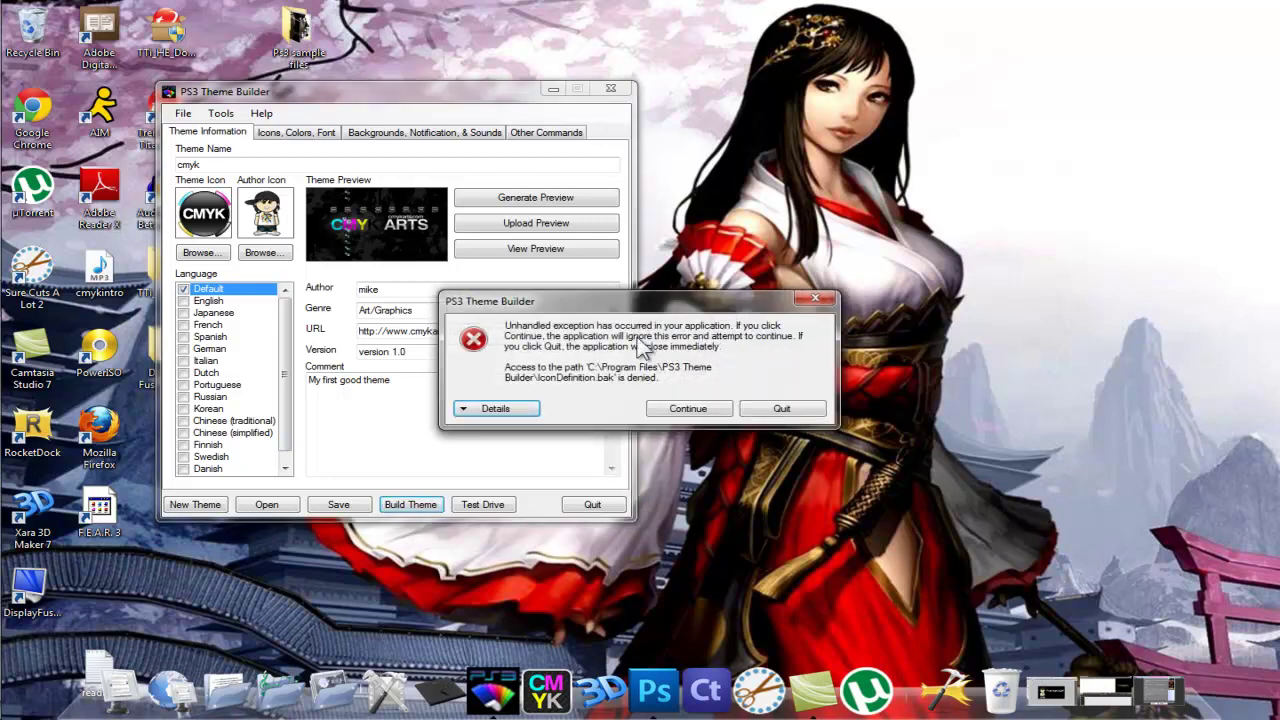
# Step: Move the IconDefinition.bak error aside, continue past it, and shift the main window right
pyautogui.moveTo(668, 302); pyautogui.dragTo(652, 259)
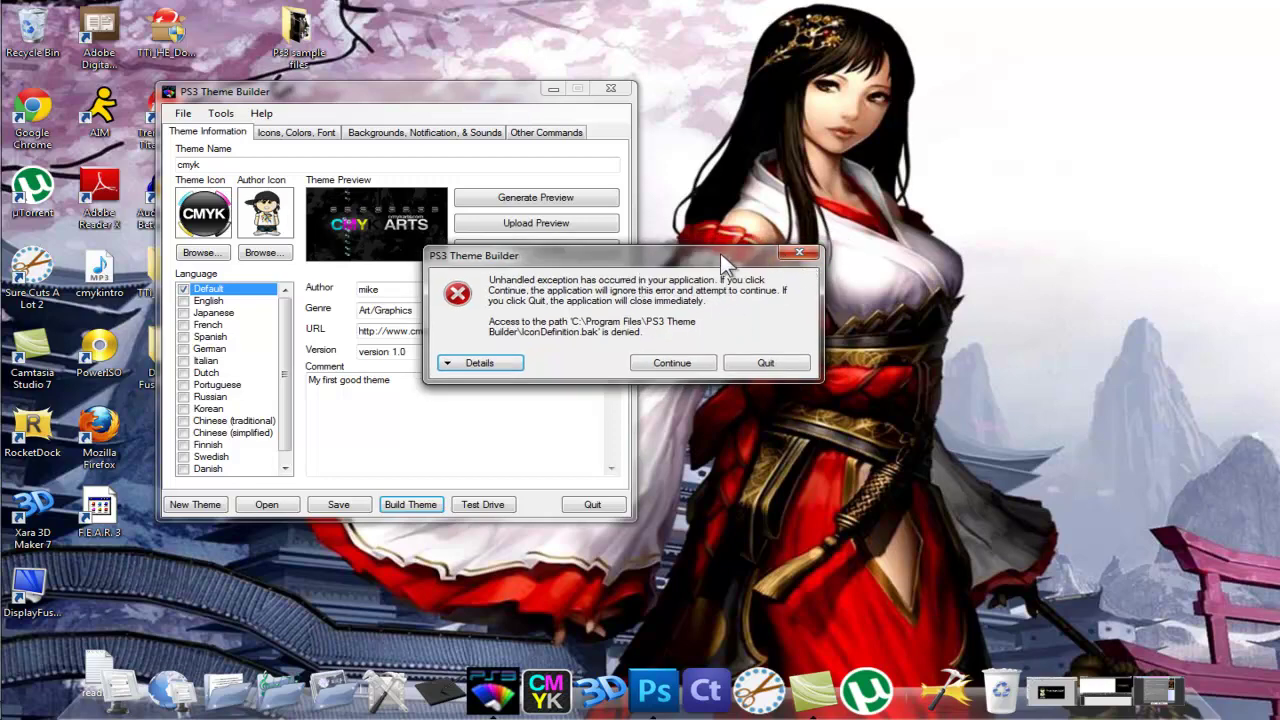
pyautogui.moveTo(724, 262); pyautogui.dragTo(686, 310)
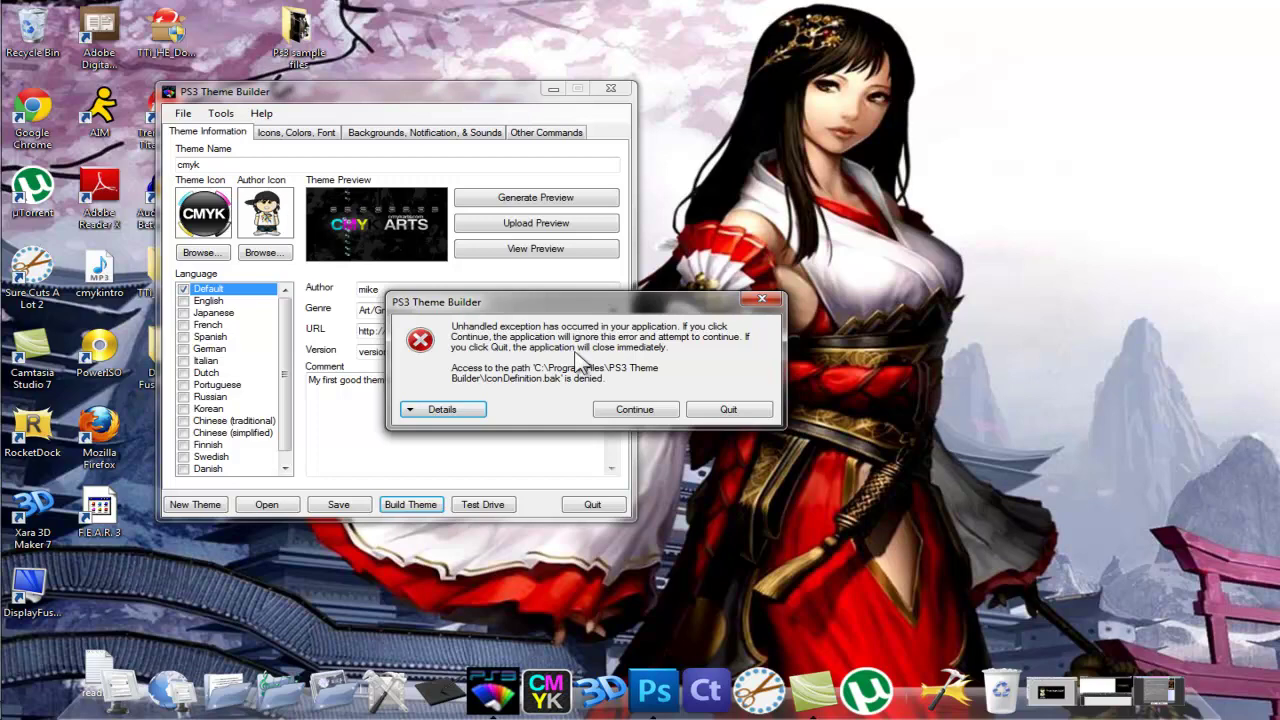
pyautogui.click(627, 412)
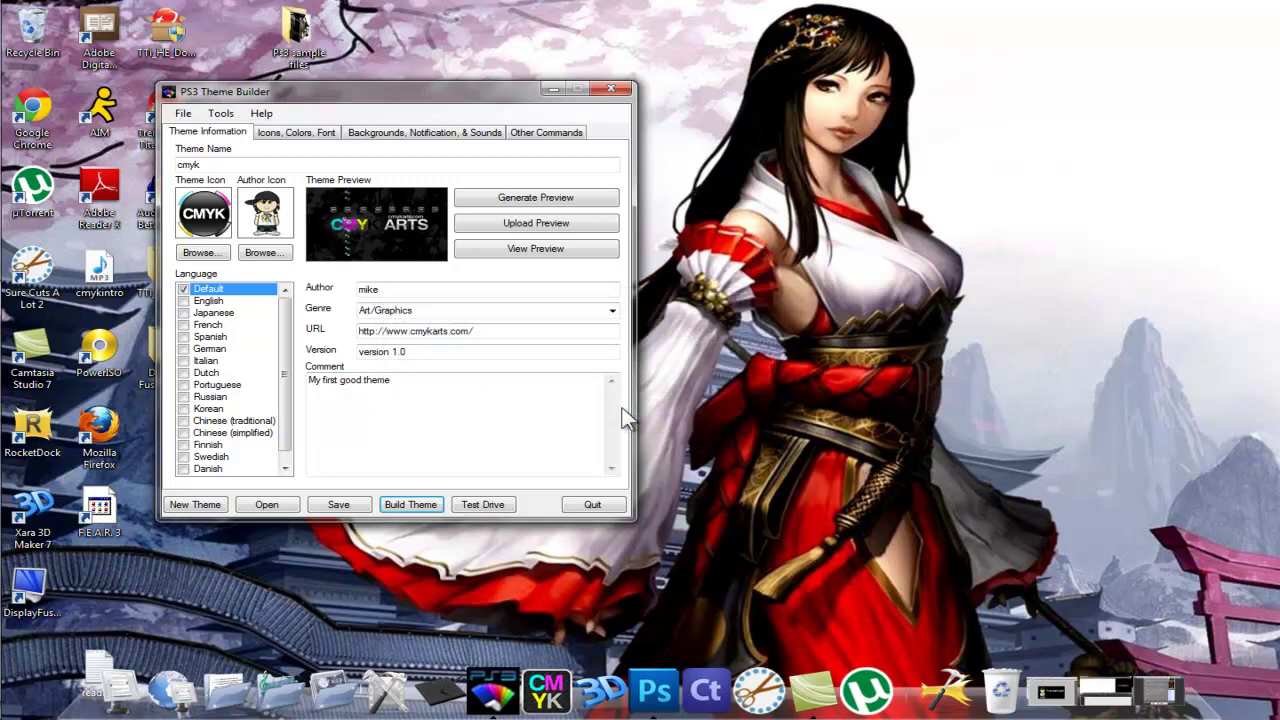
pyautogui.moveTo(492, 93); pyautogui.dragTo(690, 105)
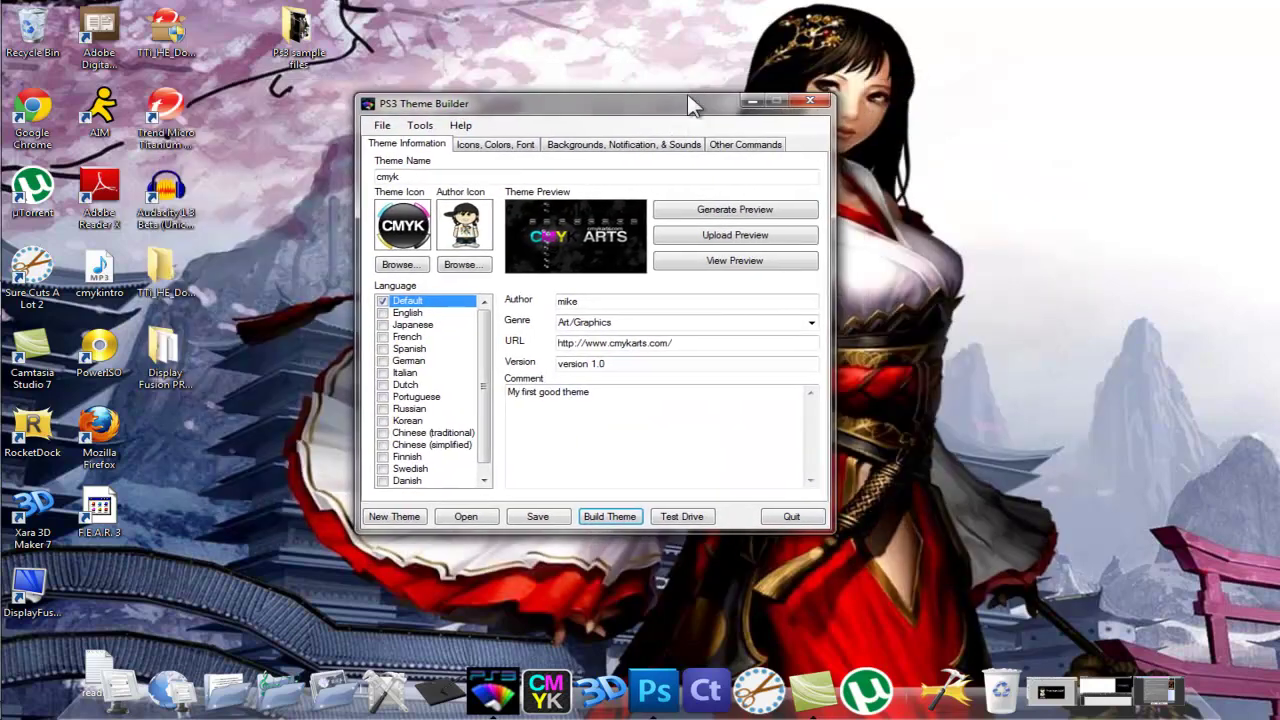
# Step: Close PS3 Theme Builder and show All Programs in the Start menu
pyautogui.click(816, 100)
pyautogui.moveTo(8, 258)
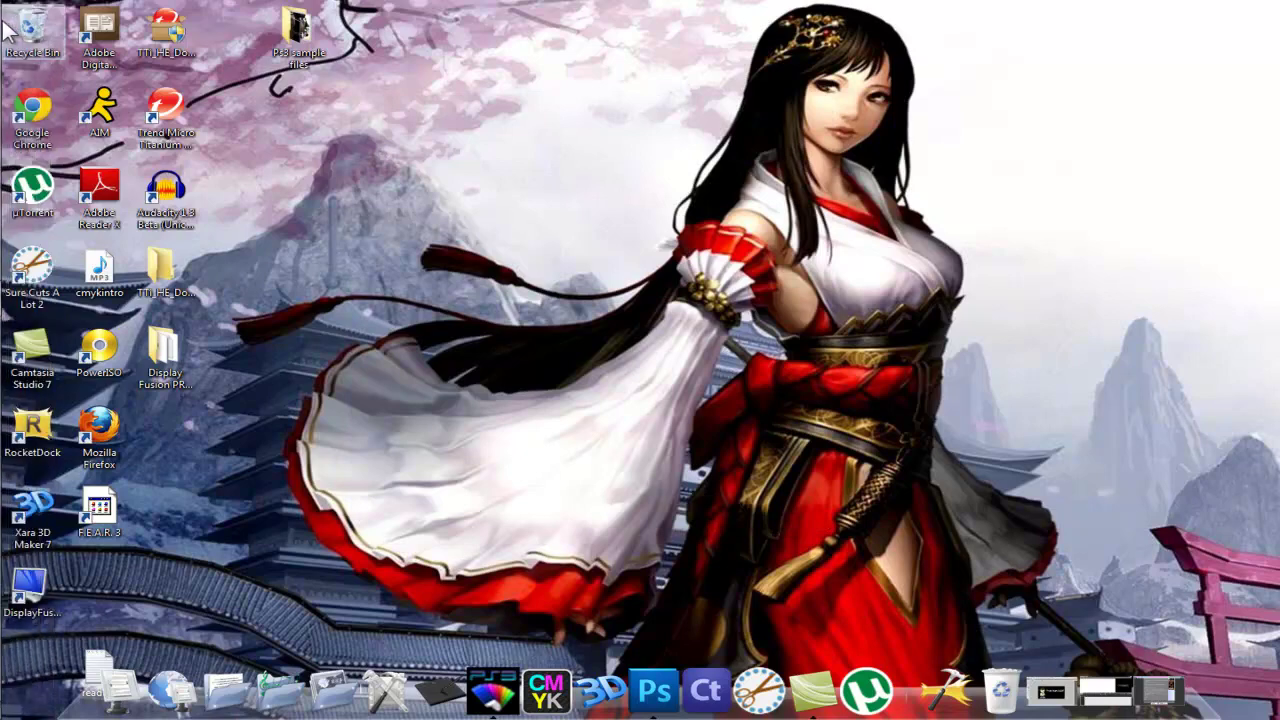
pyautogui.click(24, 24)
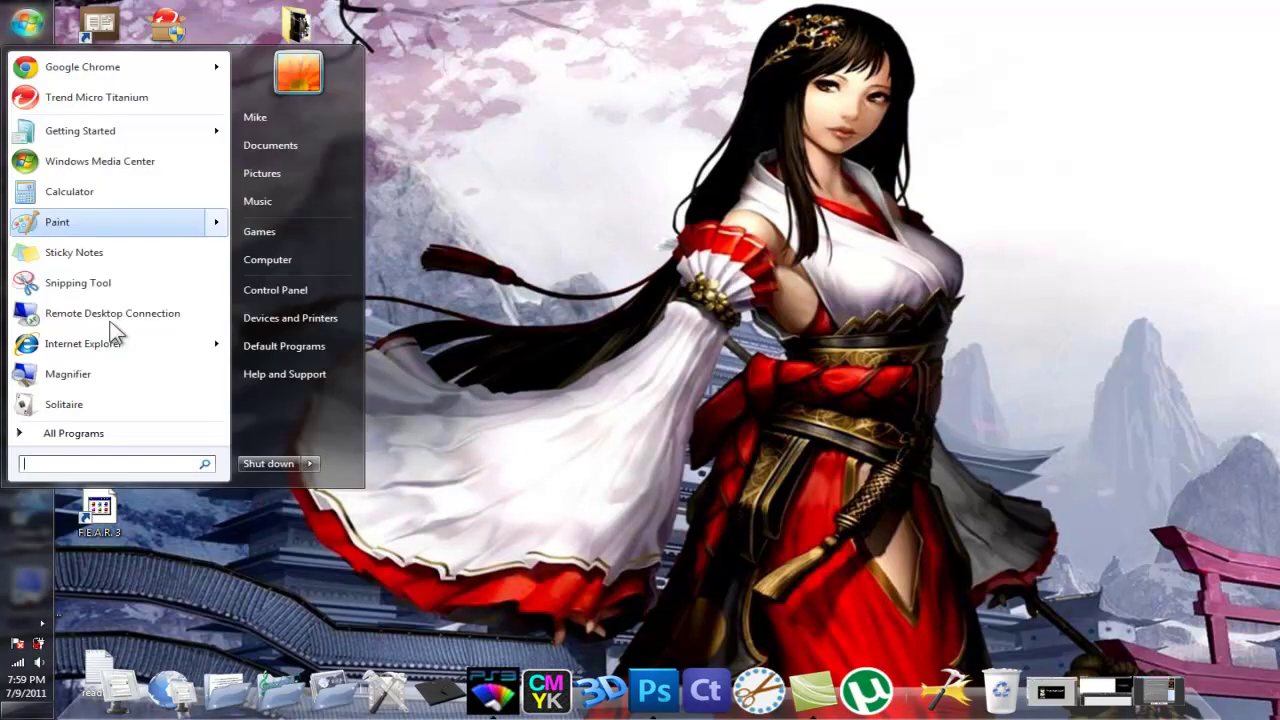
pyautogui.click(130, 433)
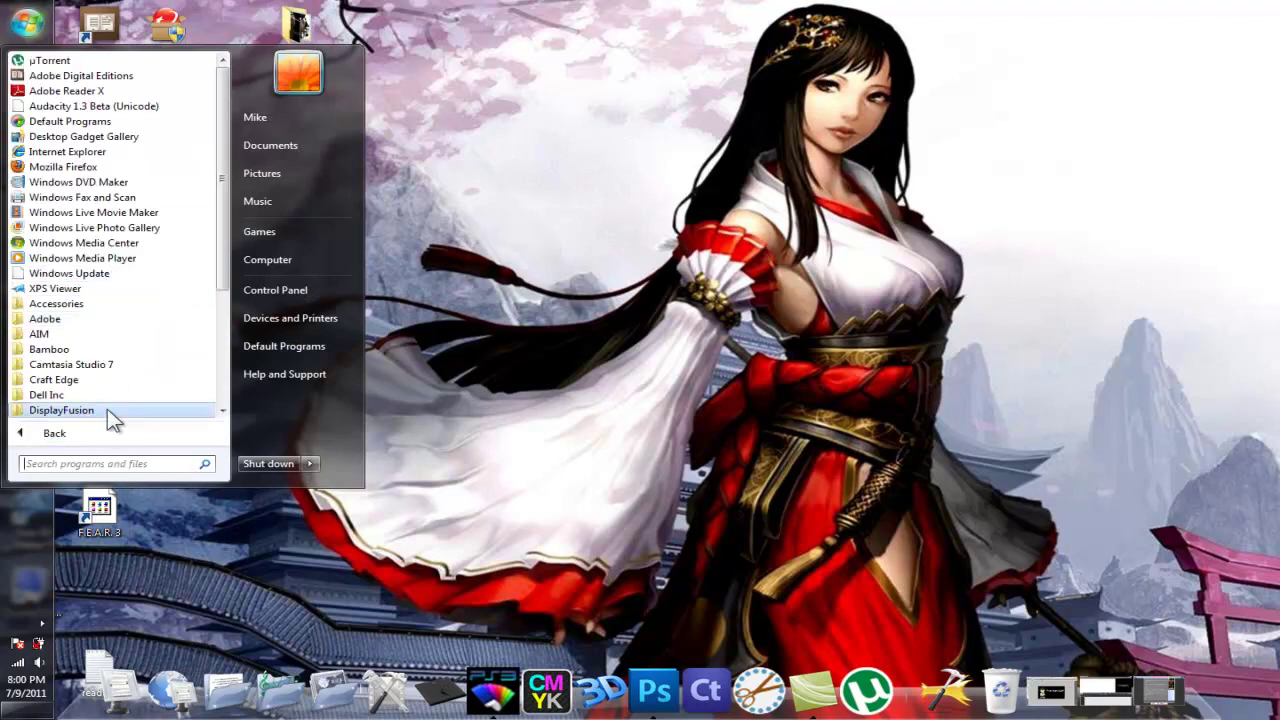
# Step: Run the PS3 Theme Builder shortcut as administrator from its program folder
pyautogui.moveTo(225, 262); pyautogui.dragTo(214, 366)
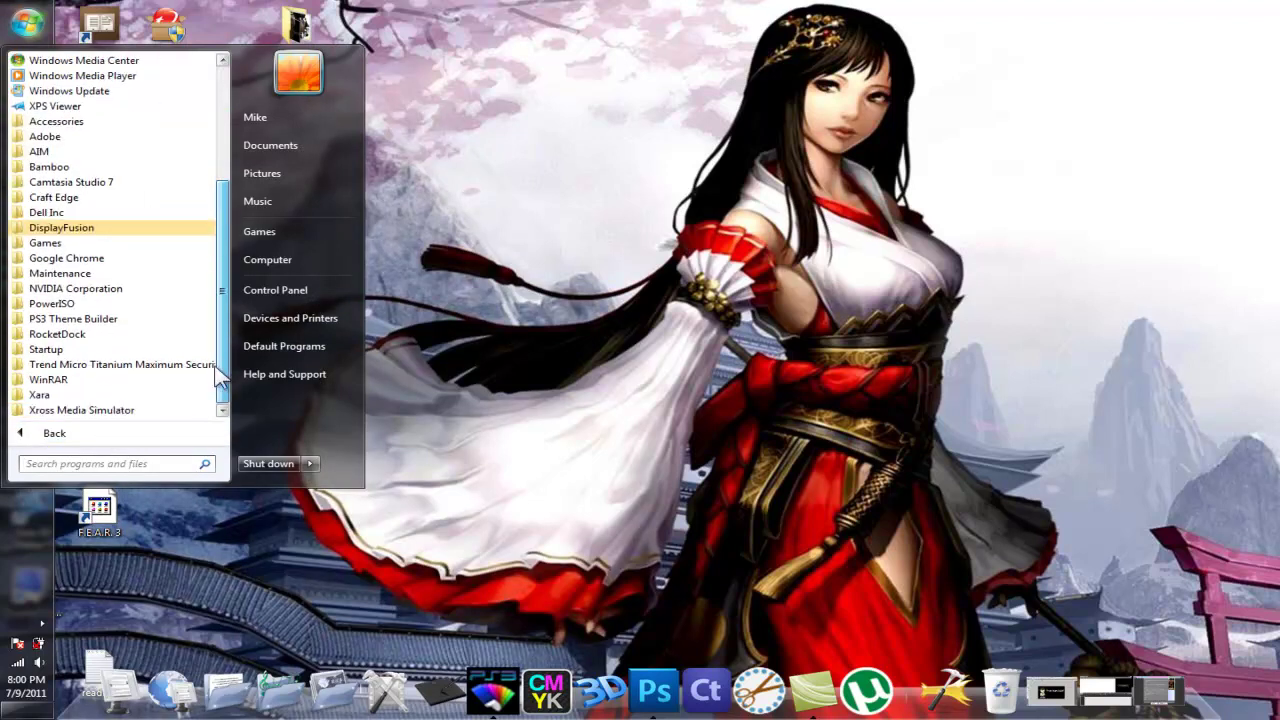
pyautogui.click(168, 306)
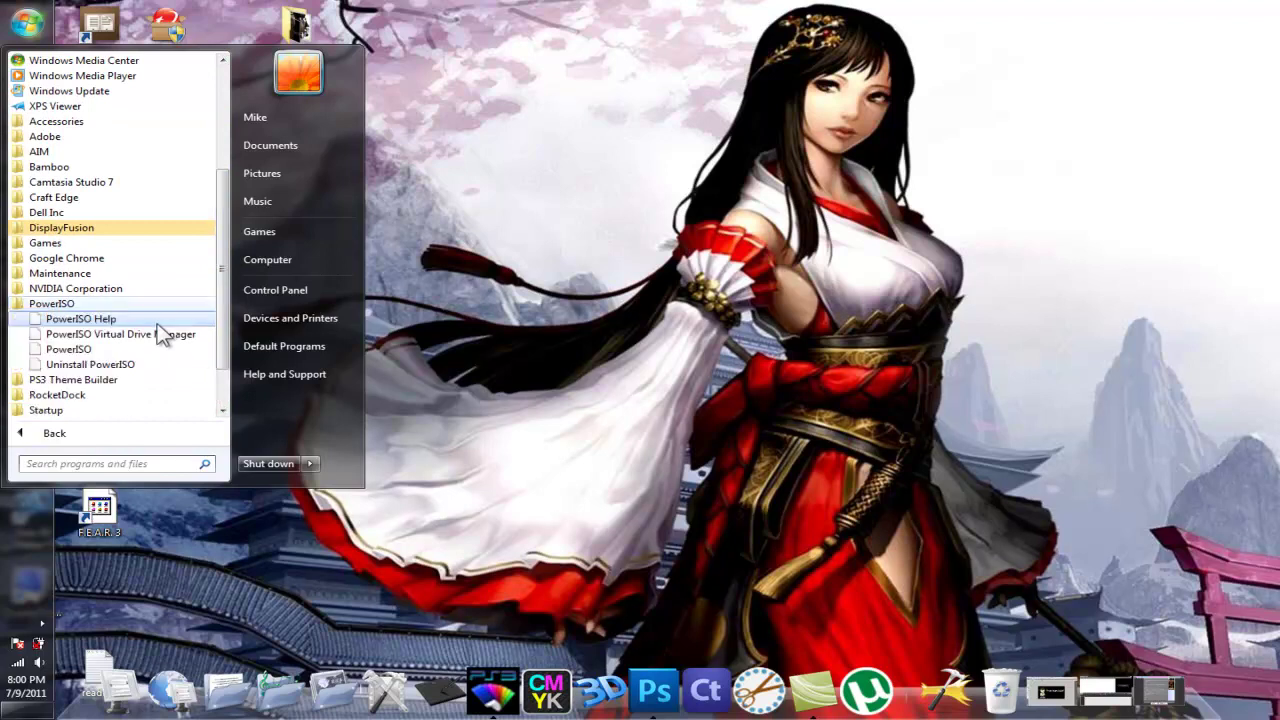
pyautogui.click(140, 388)
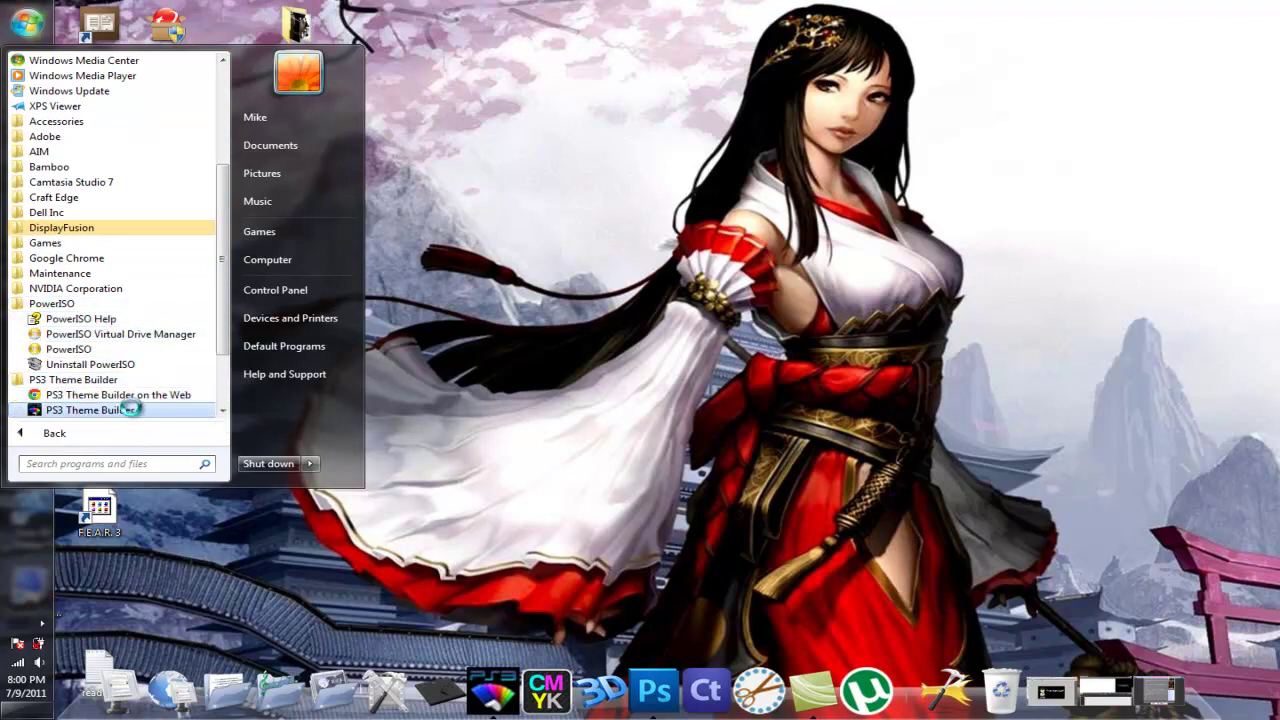
pyautogui.rightClick(130, 409)
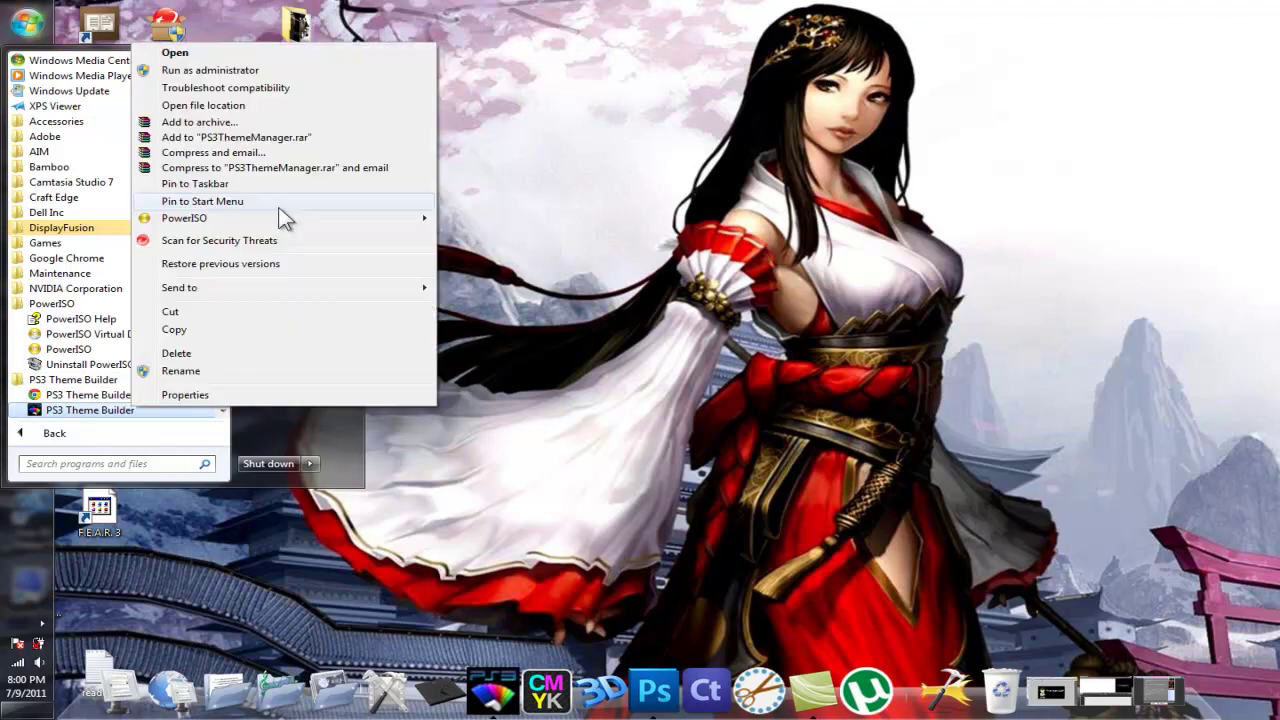
pyautogui.click(310, 78)
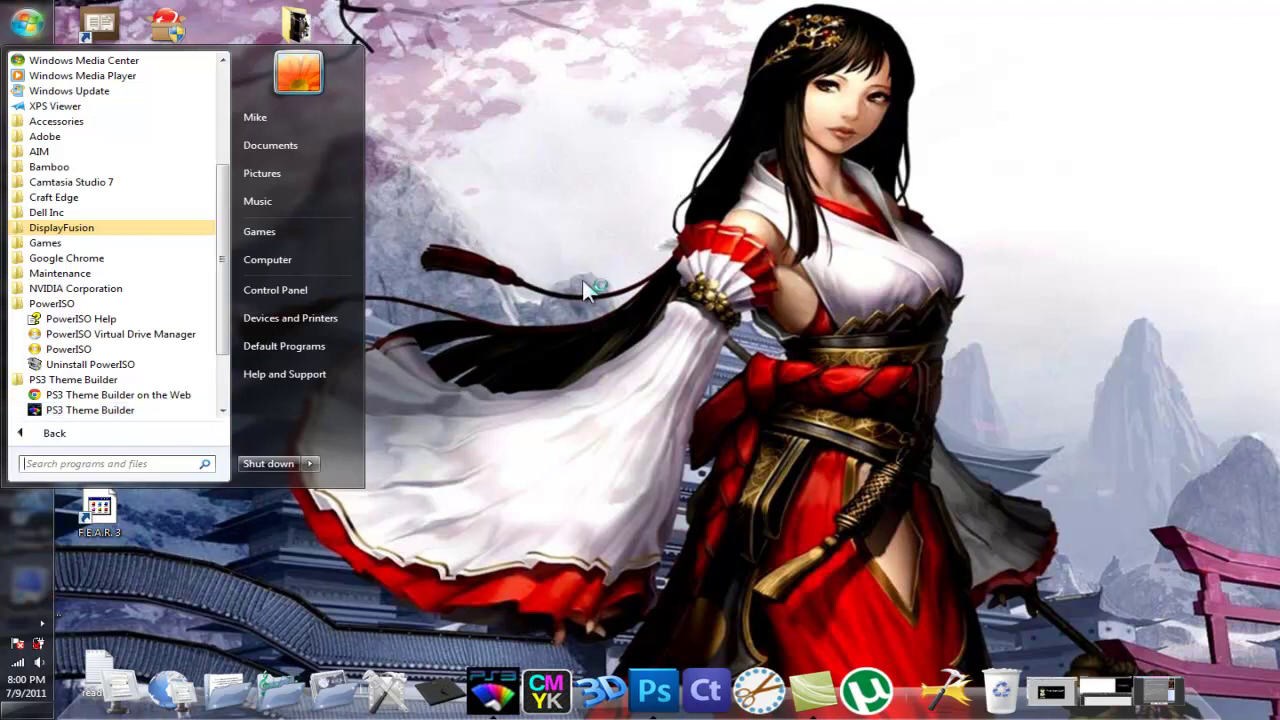
# Step: Close the Start menu and move the administrator PS3 Theme Builder window to the screen centre
pyautogui.click(563, 200)
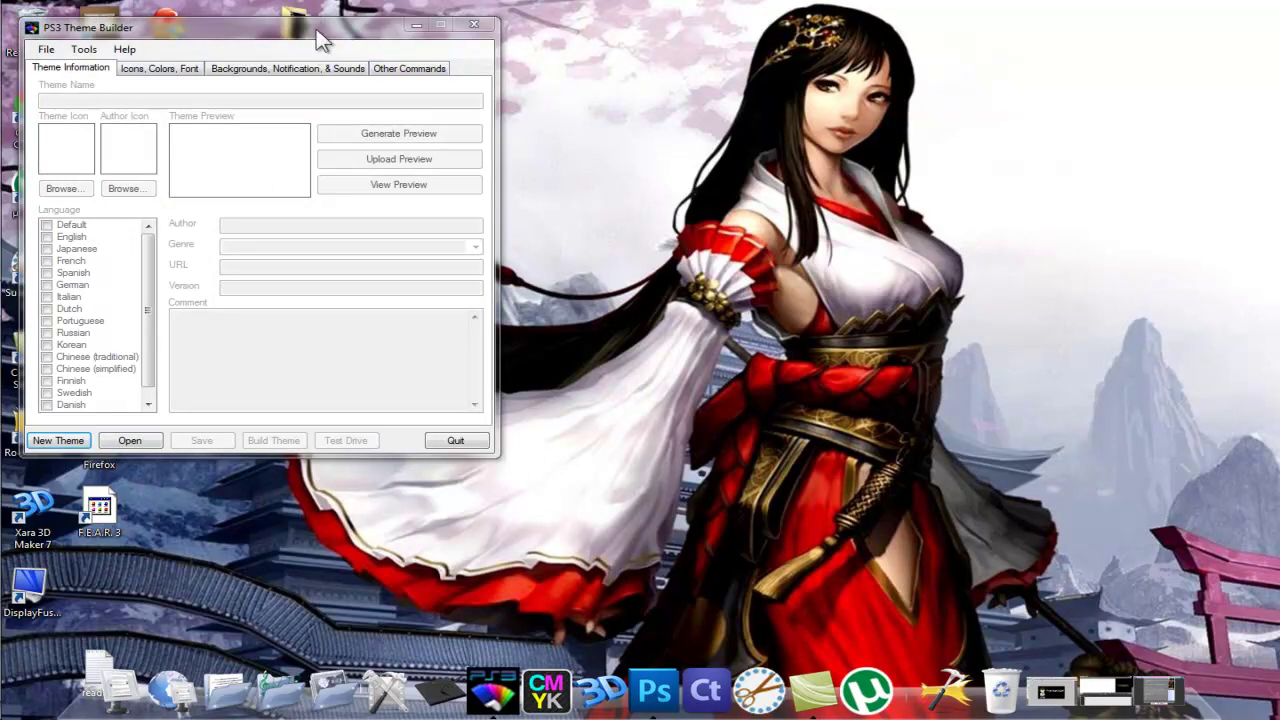
pyautogui.moveTo(322, 40); pyautogui.dragTo(508, 88)
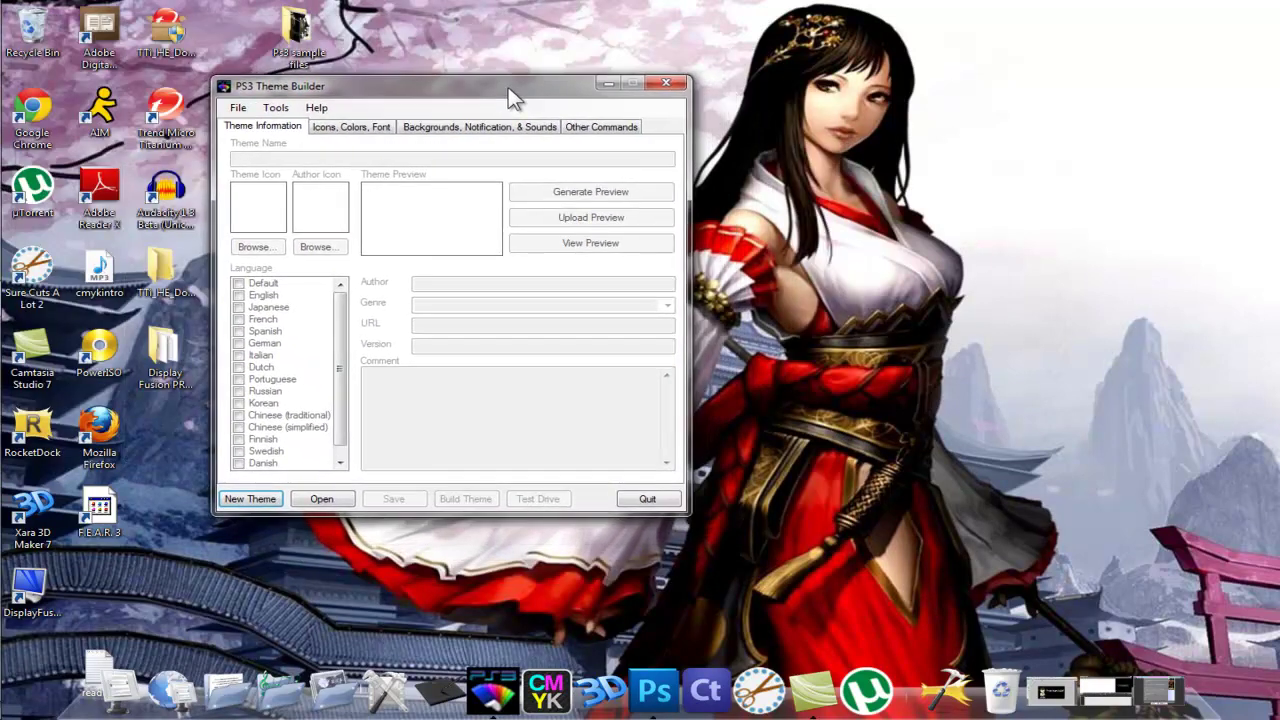